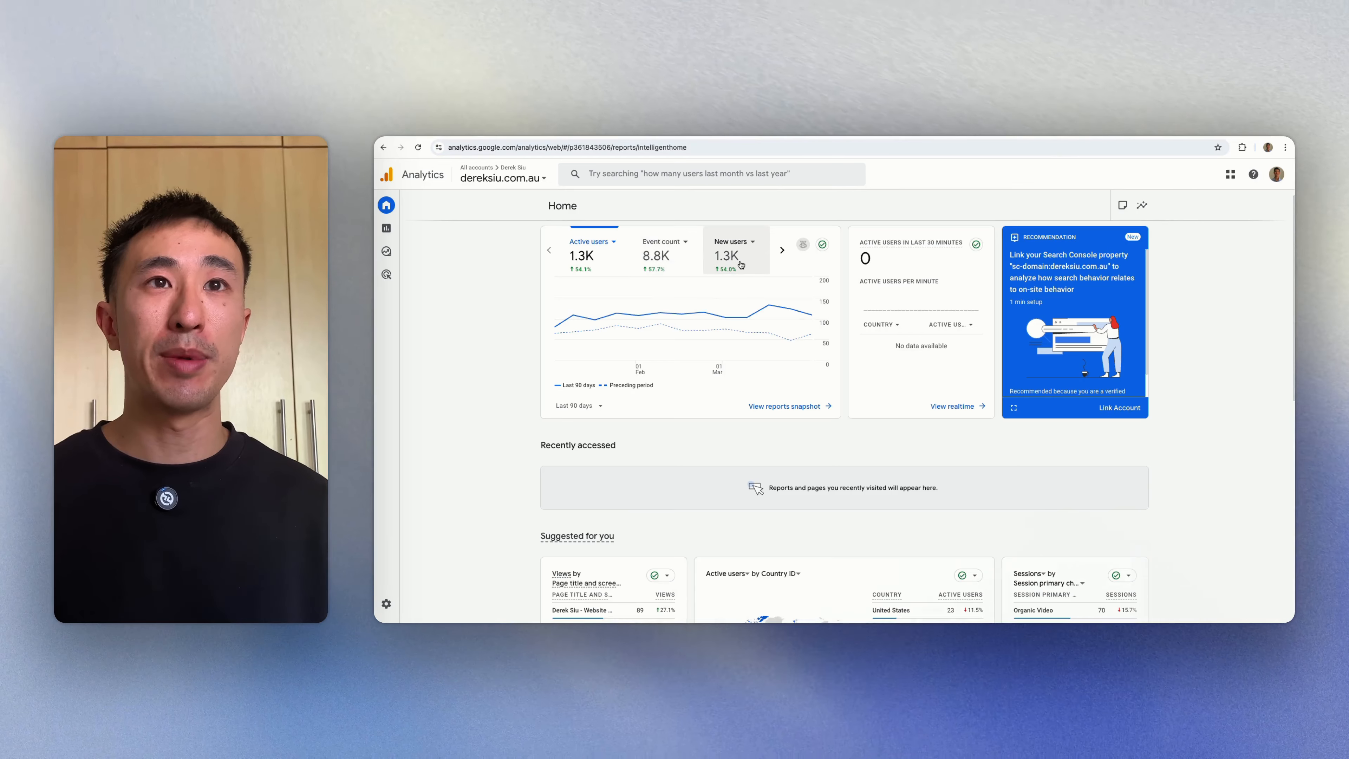
Step: Scroll down and back up through the Home report before switching Google accounts
{"action": "scroll", "coordinate": [766, 360], "scroll_direction": "down", "scroll_amount": 5}
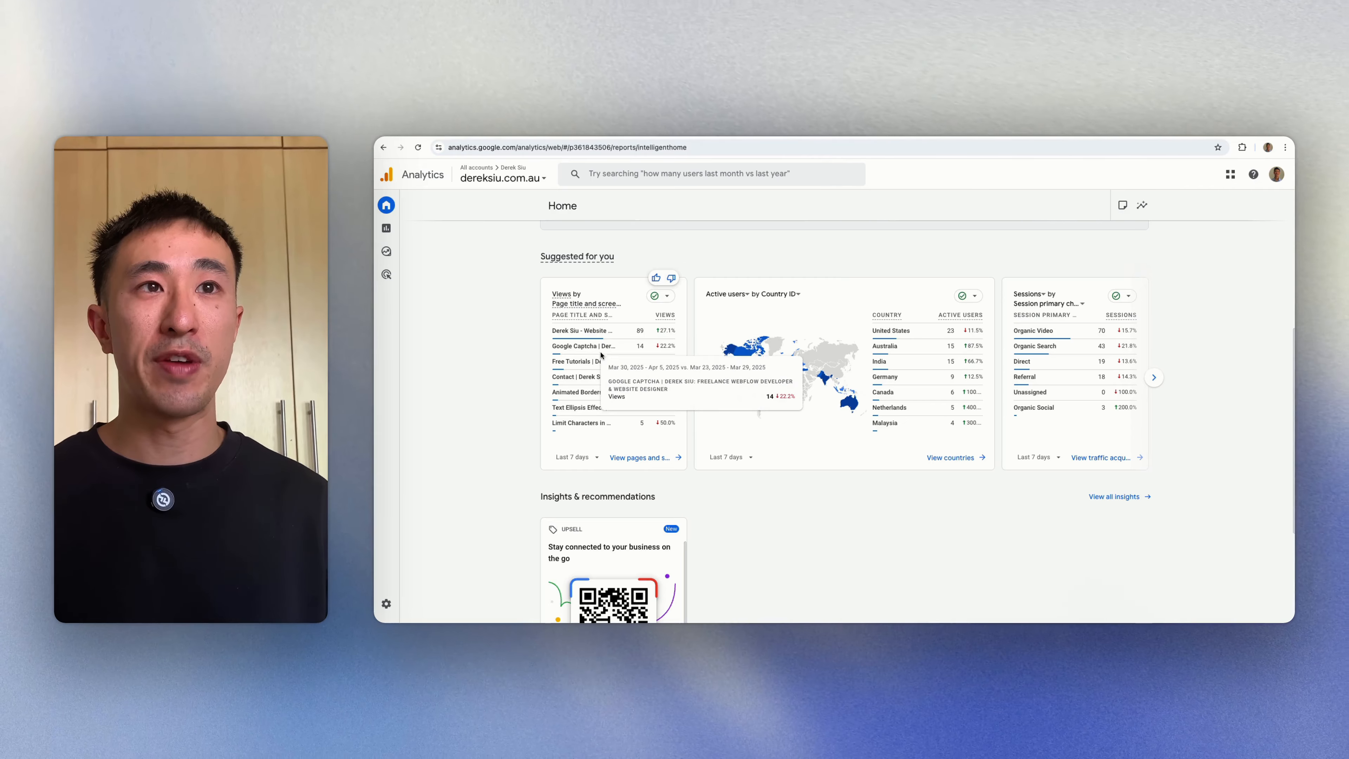
{"action": "scroll", "coordinate": [637, 383], "scroll_direction": "down", "scroll_amount": 5}
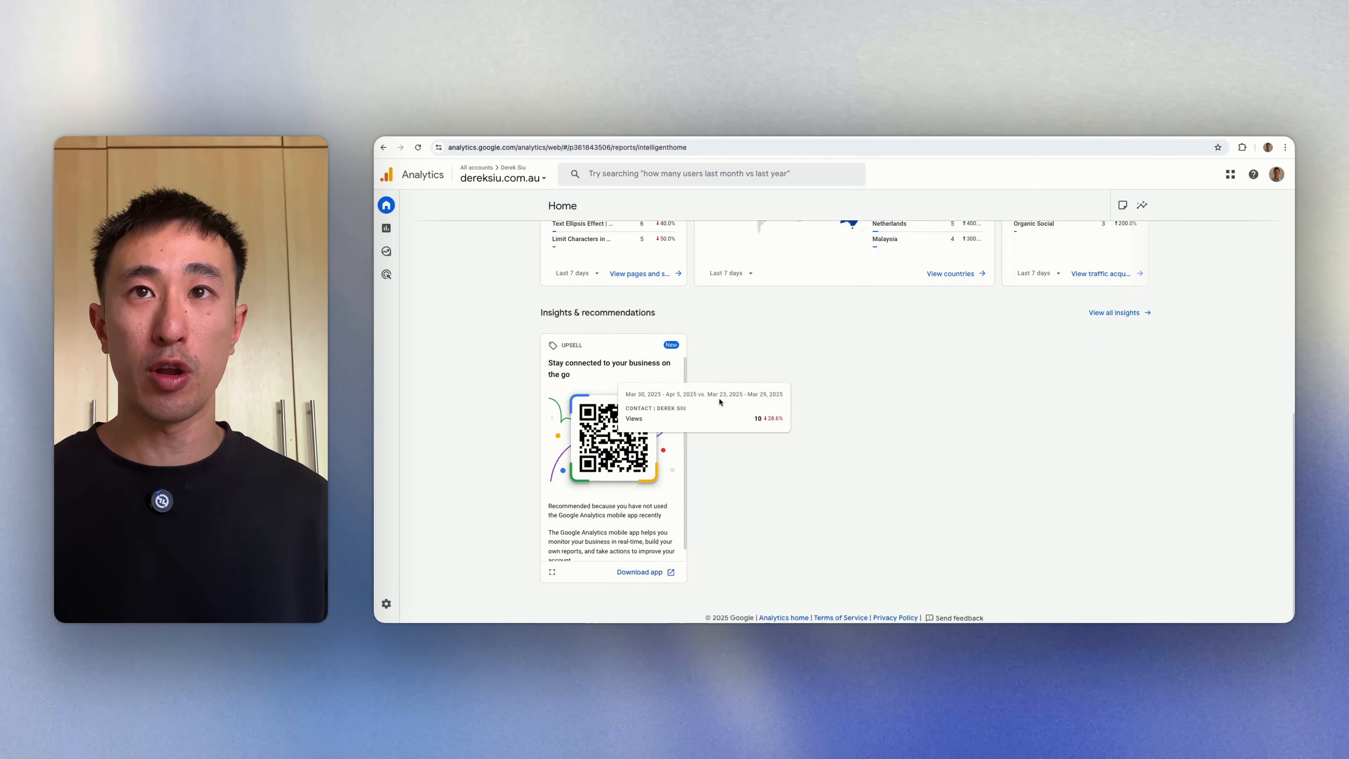
{"action": "scroll", "coordinate": [720, 401], "scroll_direction": "up", "scroll_amount": 7}
{"action": "scroll", "coordinate": [720, 402], "scroll_direction": "up", "scroll_amount": 3}
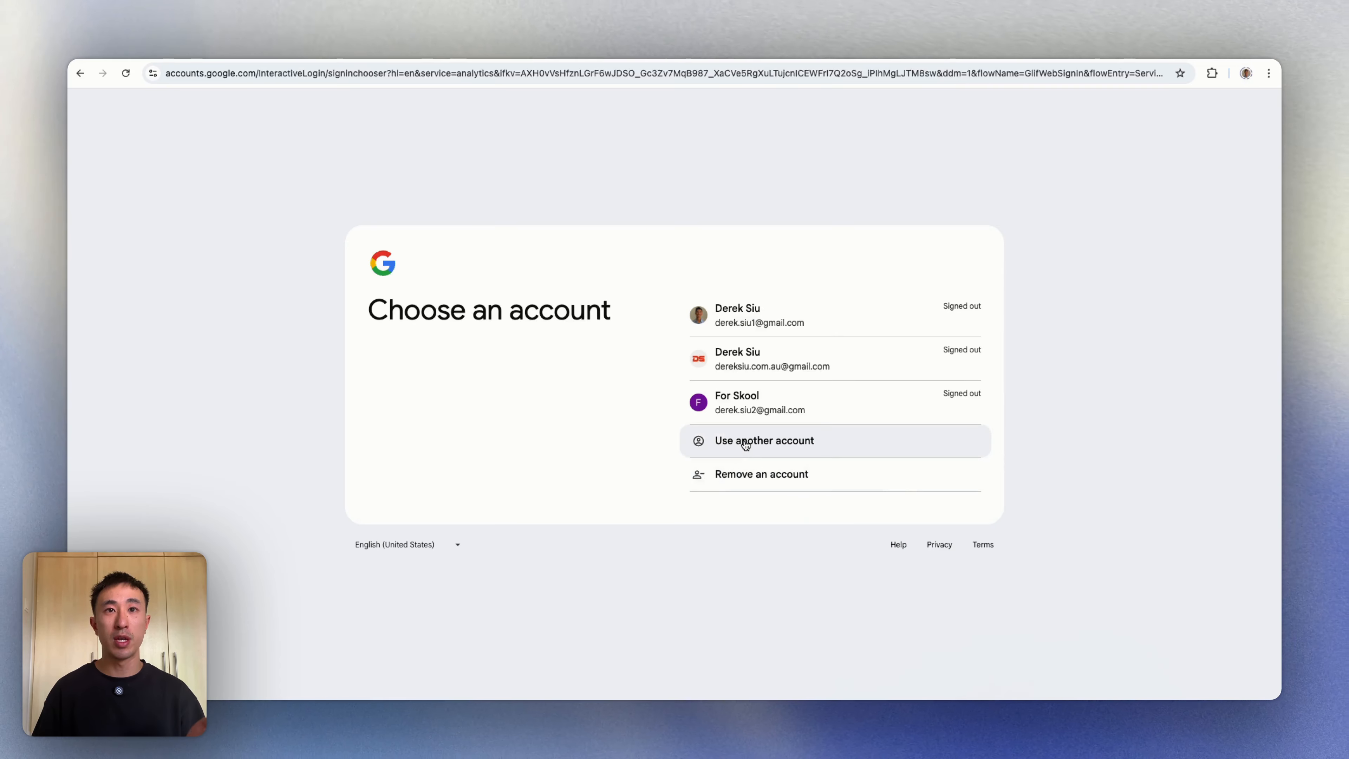
Step: Sign in with the second Google account and start setting up a new Analytics account
{"action": "left_click", "coordinate": [783, 366]}
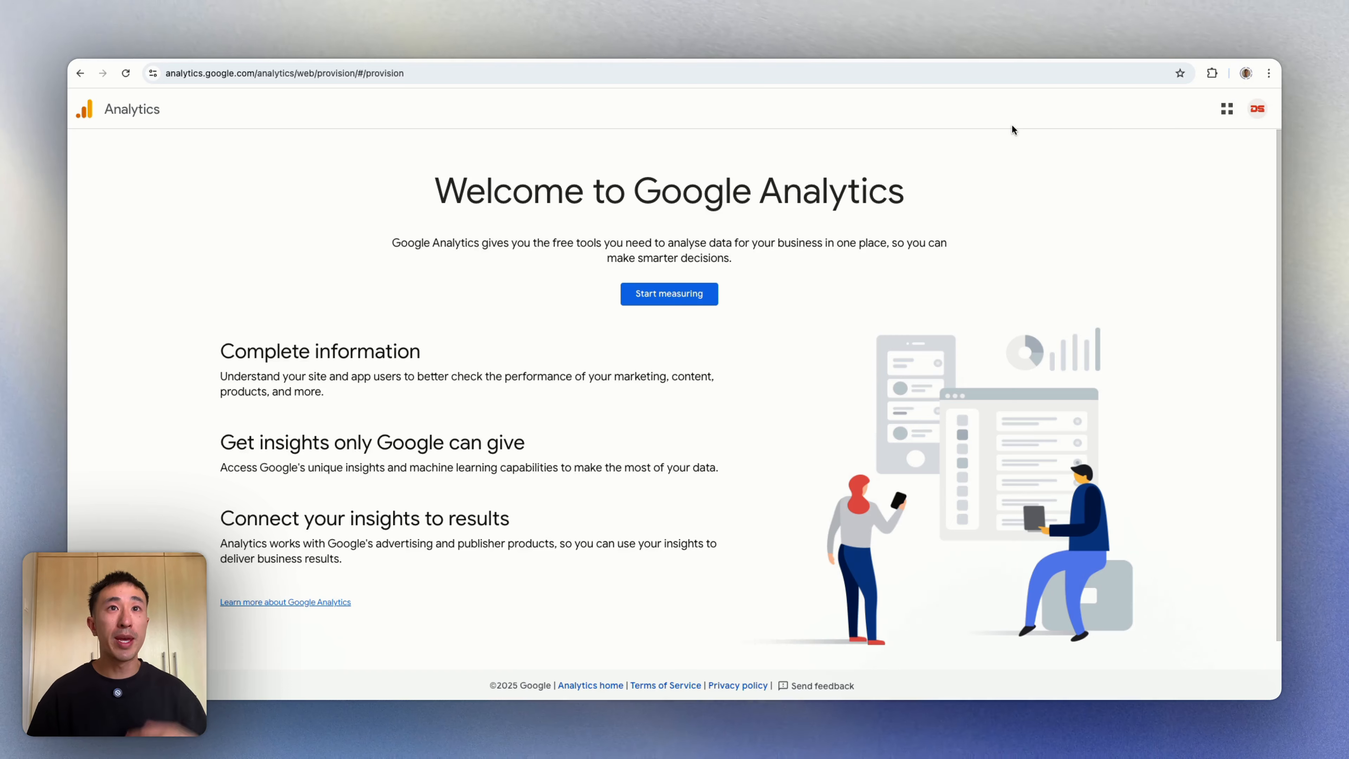
{"action": "left_click_drag", "start_coordinate": [605, 202], "coordinate": [942, 208]}
{"action": "left_click", "coordinate": [887, 258]}
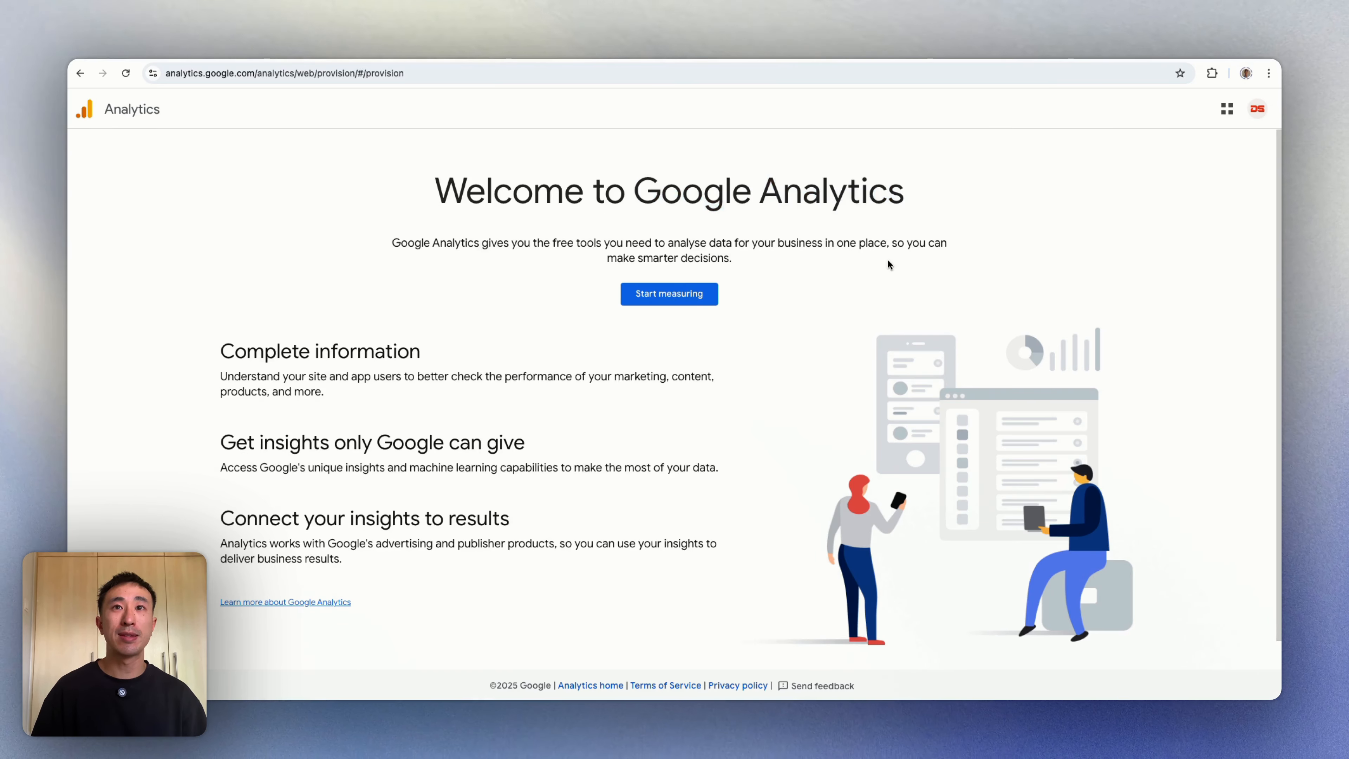
{"action": "left_click", "coordinate": [670, 295]}
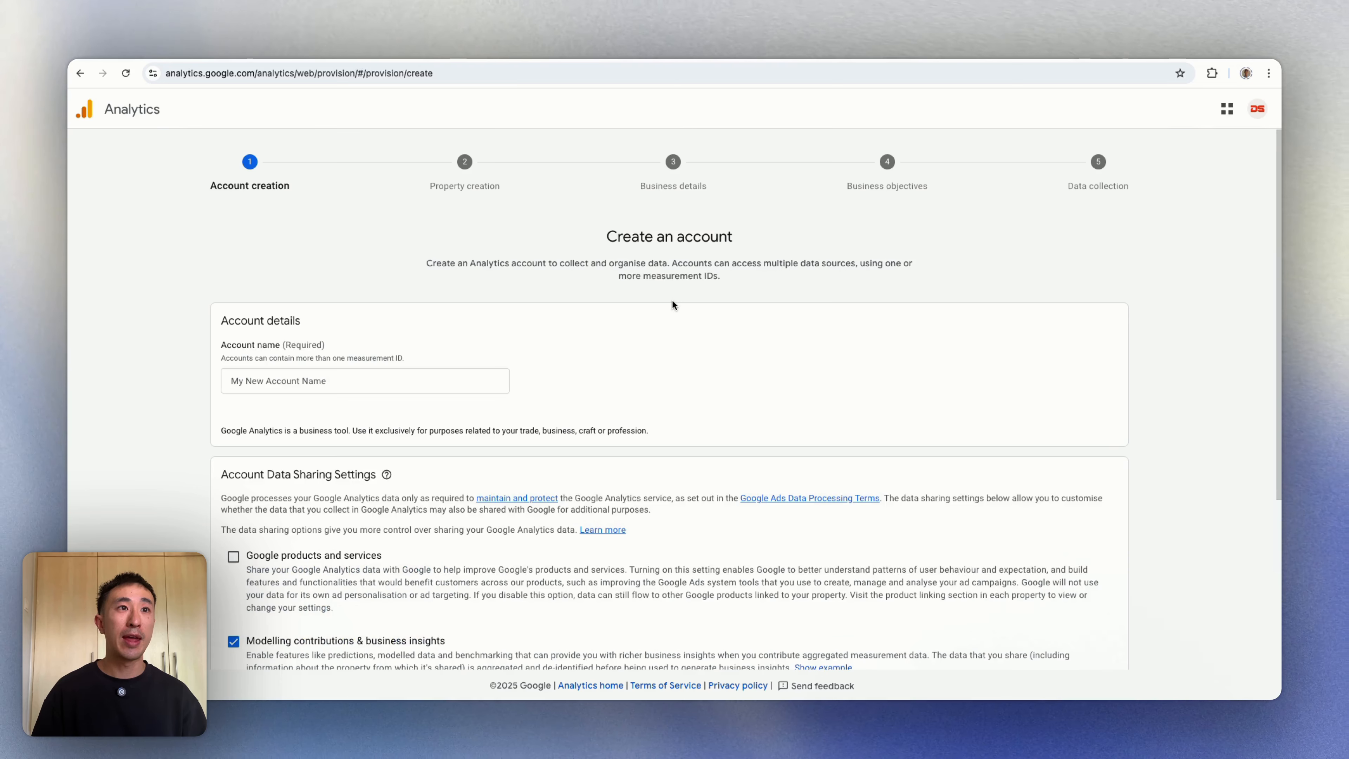
Step: Enter the account owner's name as the Account name, keep sharing defaults, and continue
{"action": "scroll", "coordinate": [673, 298], "scroll_direction": "down", "scroll_amount": 1}
{"action": "left_click", "coordinate": [312, 363]}
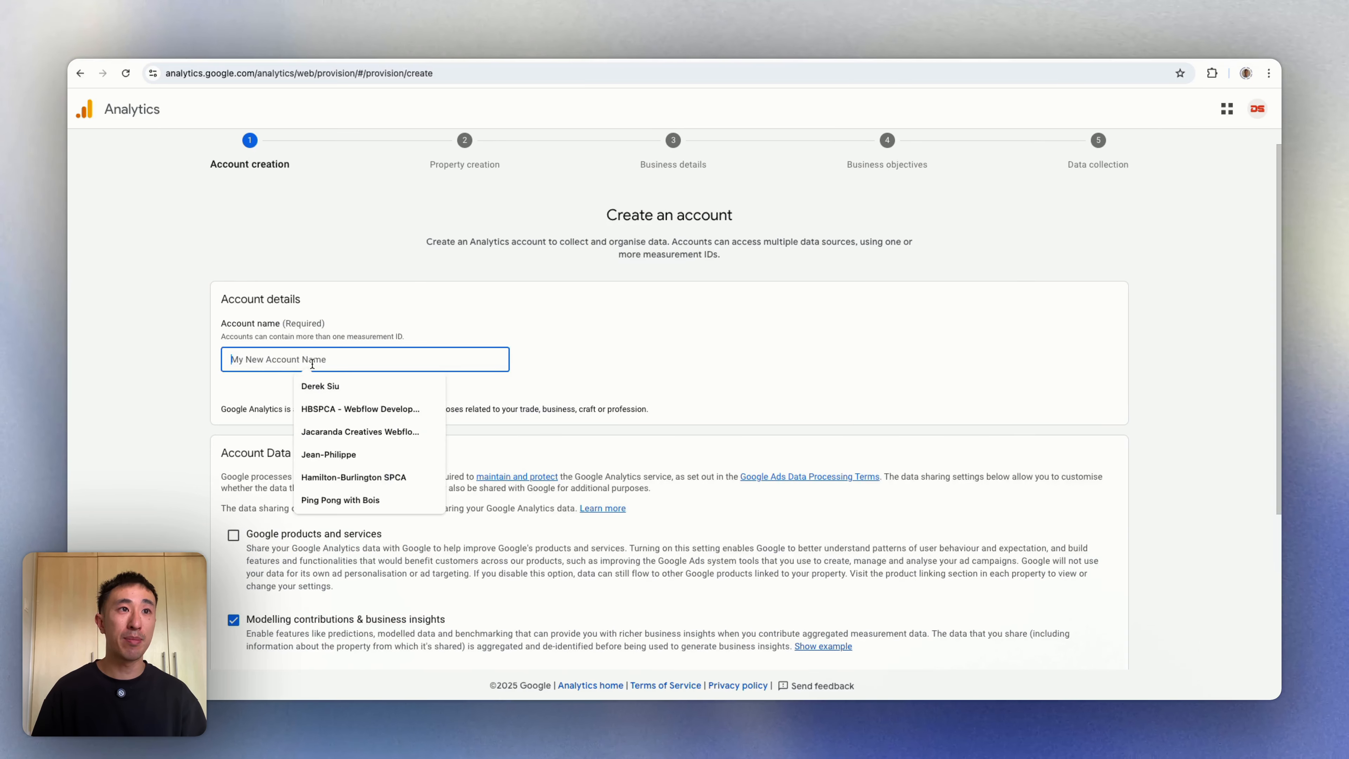
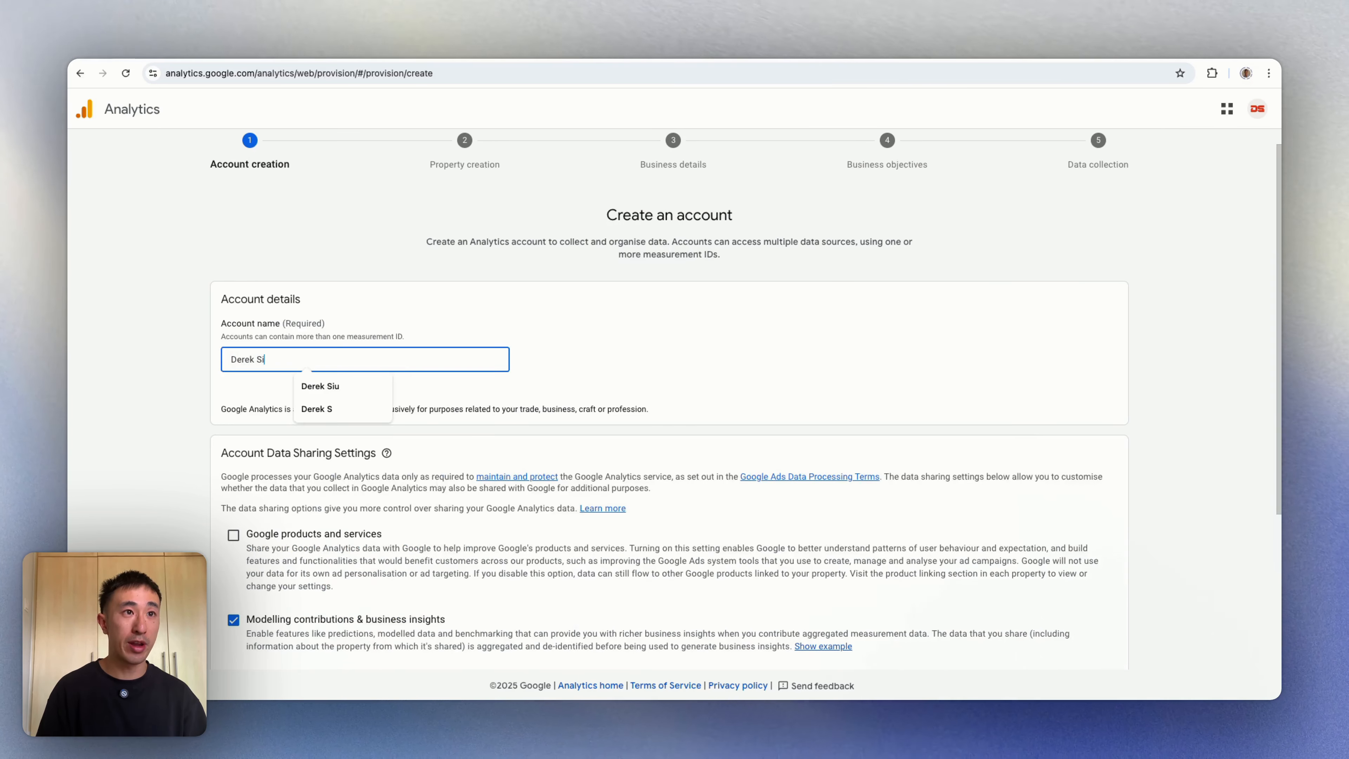
{"action": "left_click", "coordinate": [310, 304]}
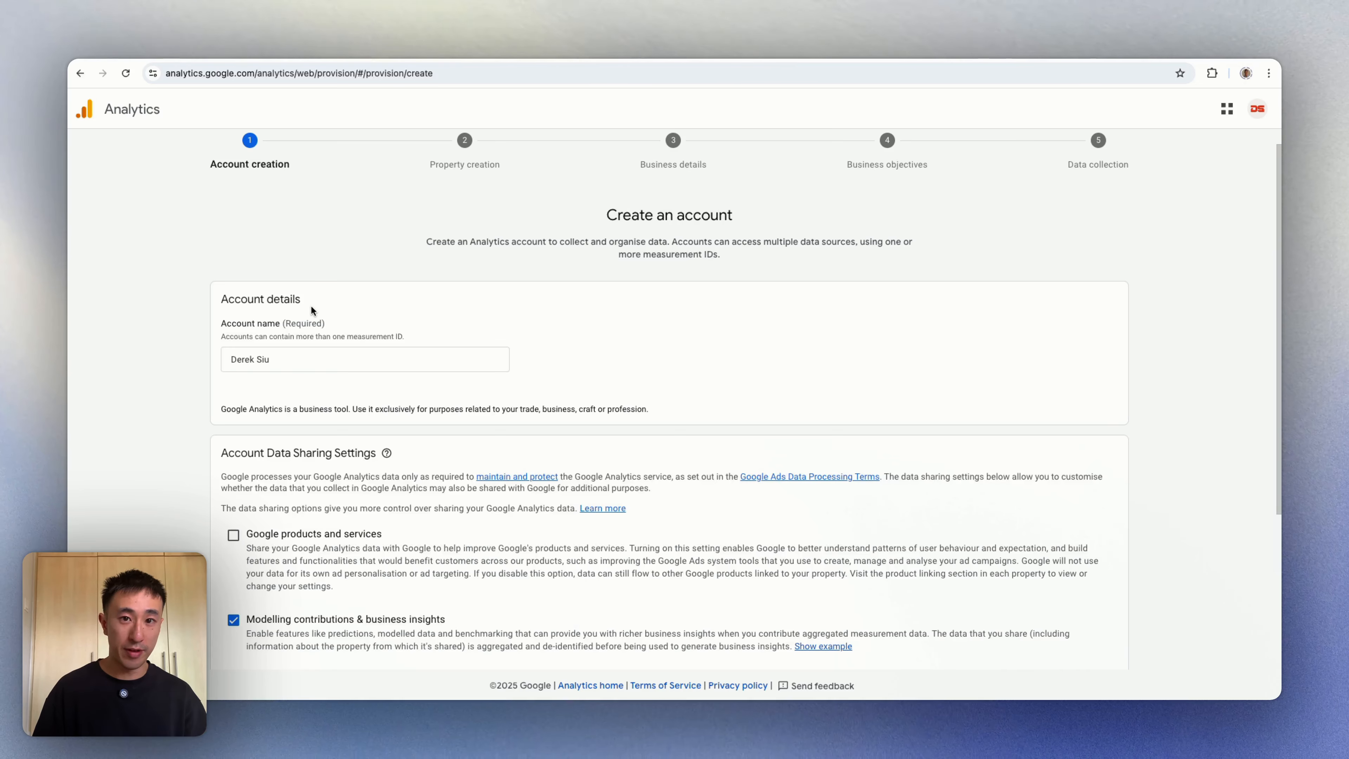
{"action": "scroll", "coordinate": [311, 307], "scroll_direction": "down", "scroll_amount": 3}
{"action": "scroll", "coordinate": [361, 313], "scroll_direction": "down", "scroll_amount": 2}
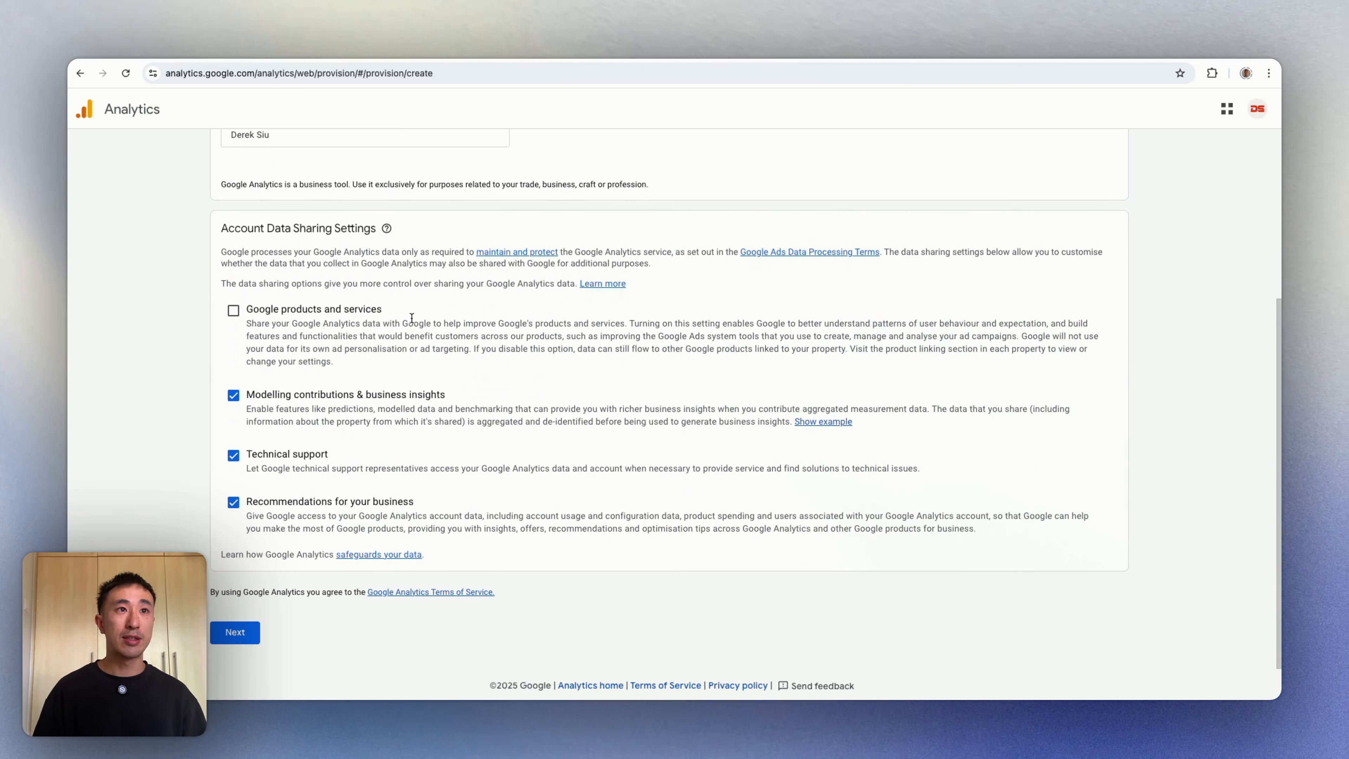
{"action": "left_click", "coordinate": [227, 631]}
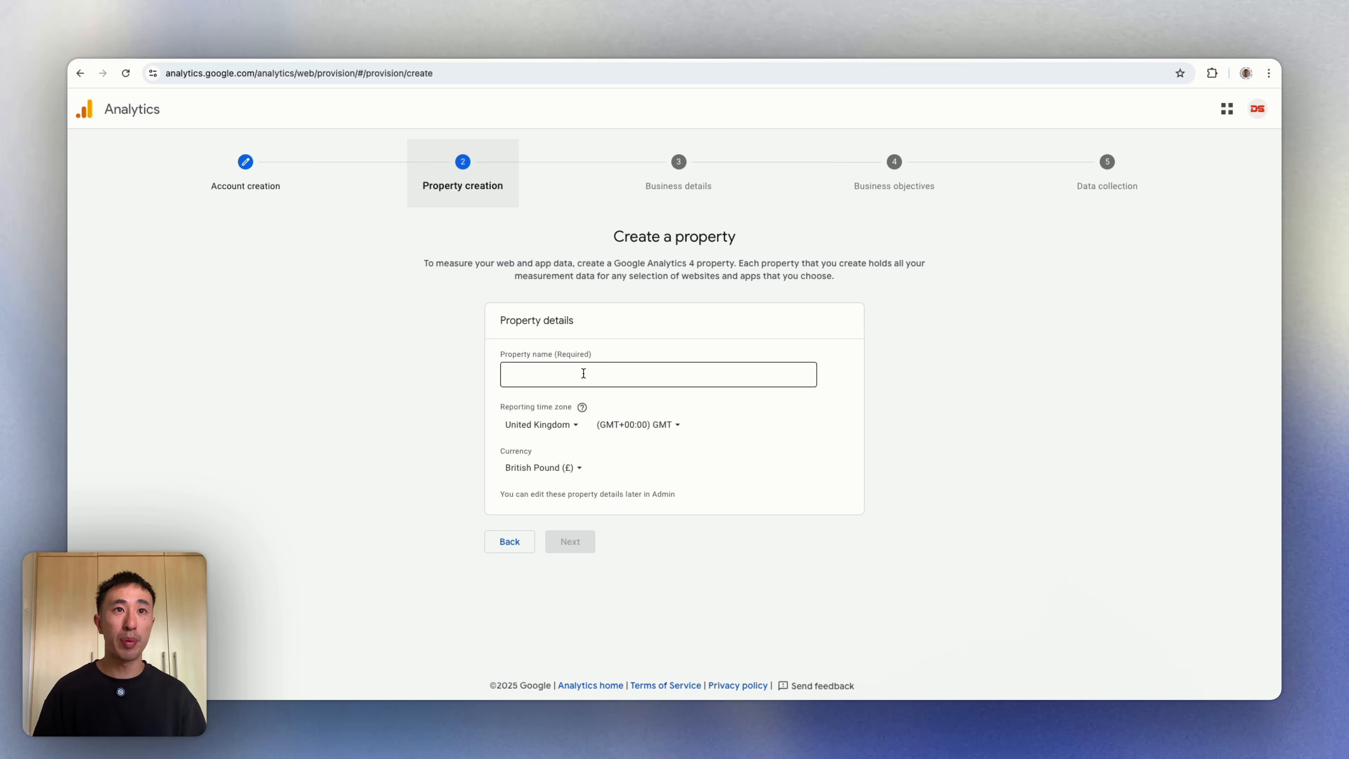
Step: Name the property after the account owner and set the reporting country to Australia
{"action": "left_click", "coordinate": [546, 366]}
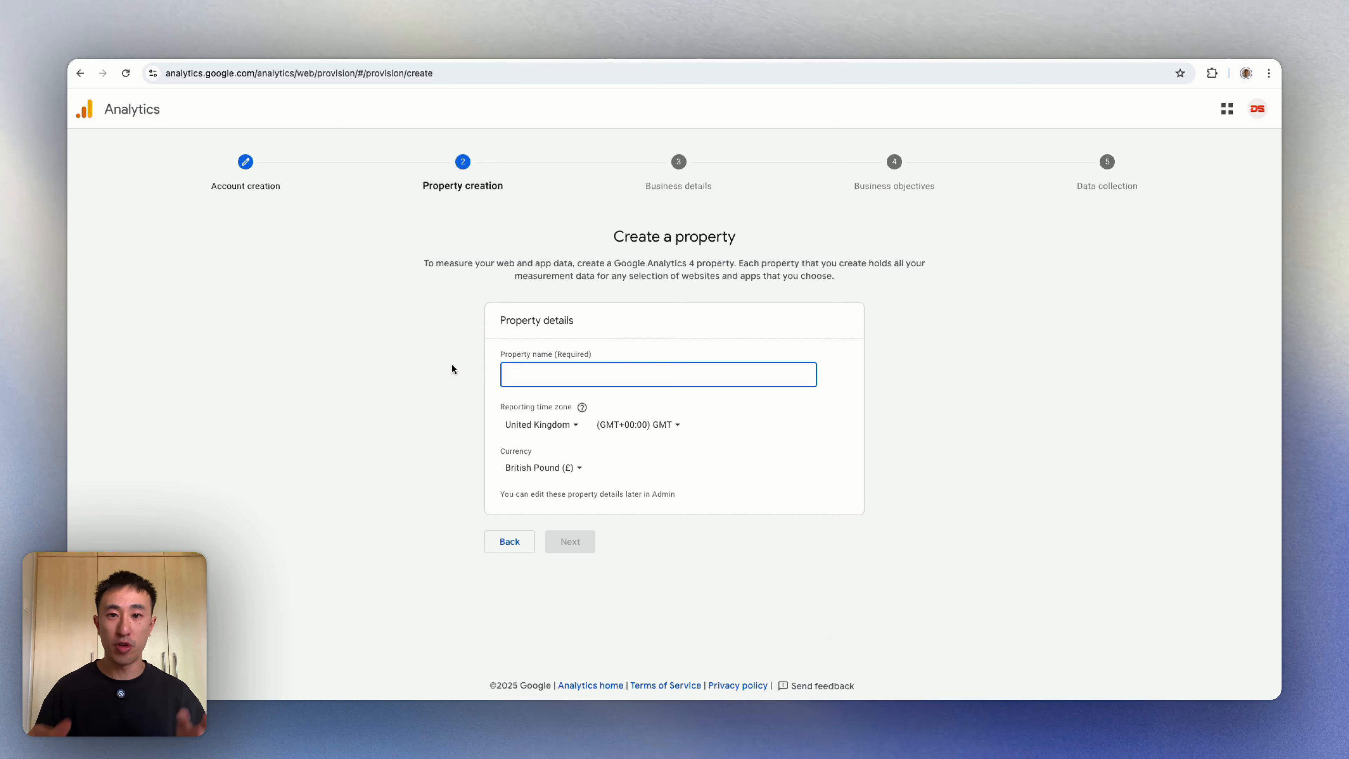
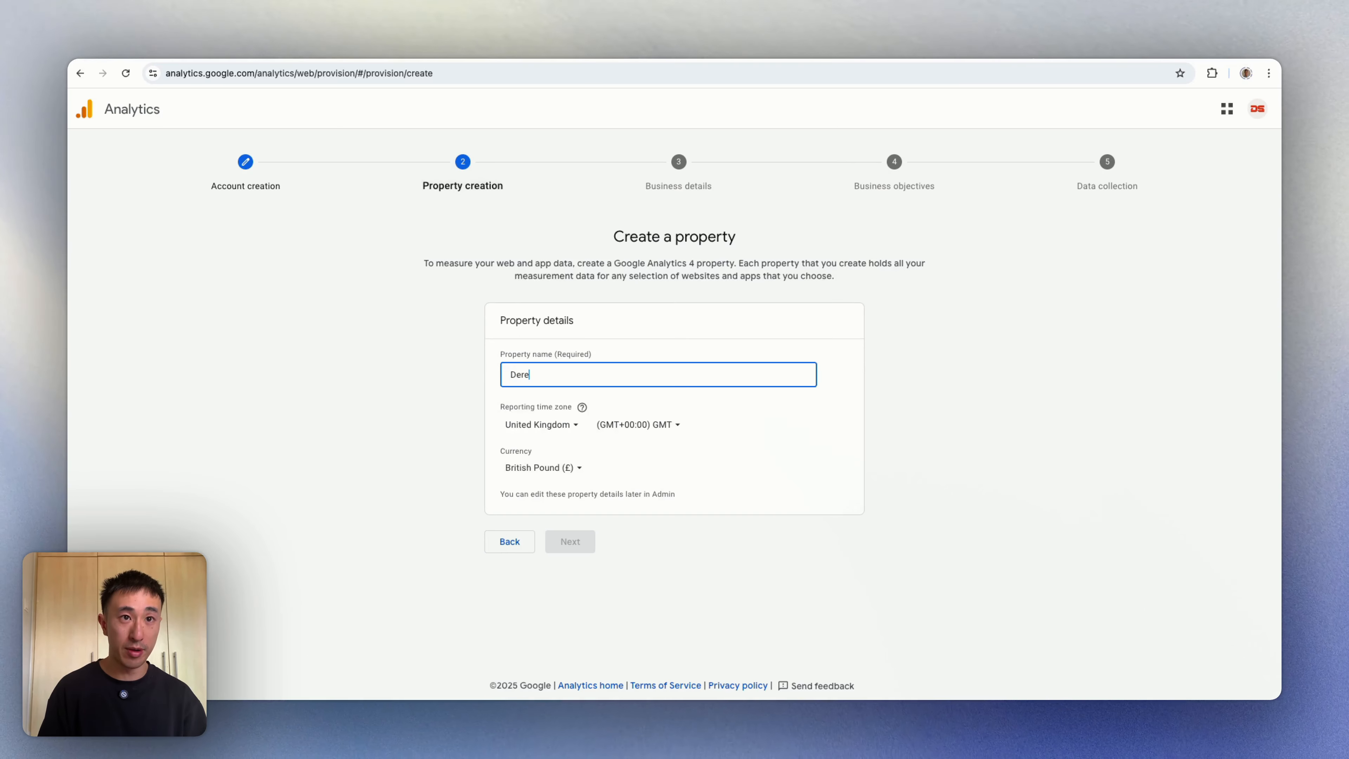
{"action": "left_click", "coordinate": [560, 424]}
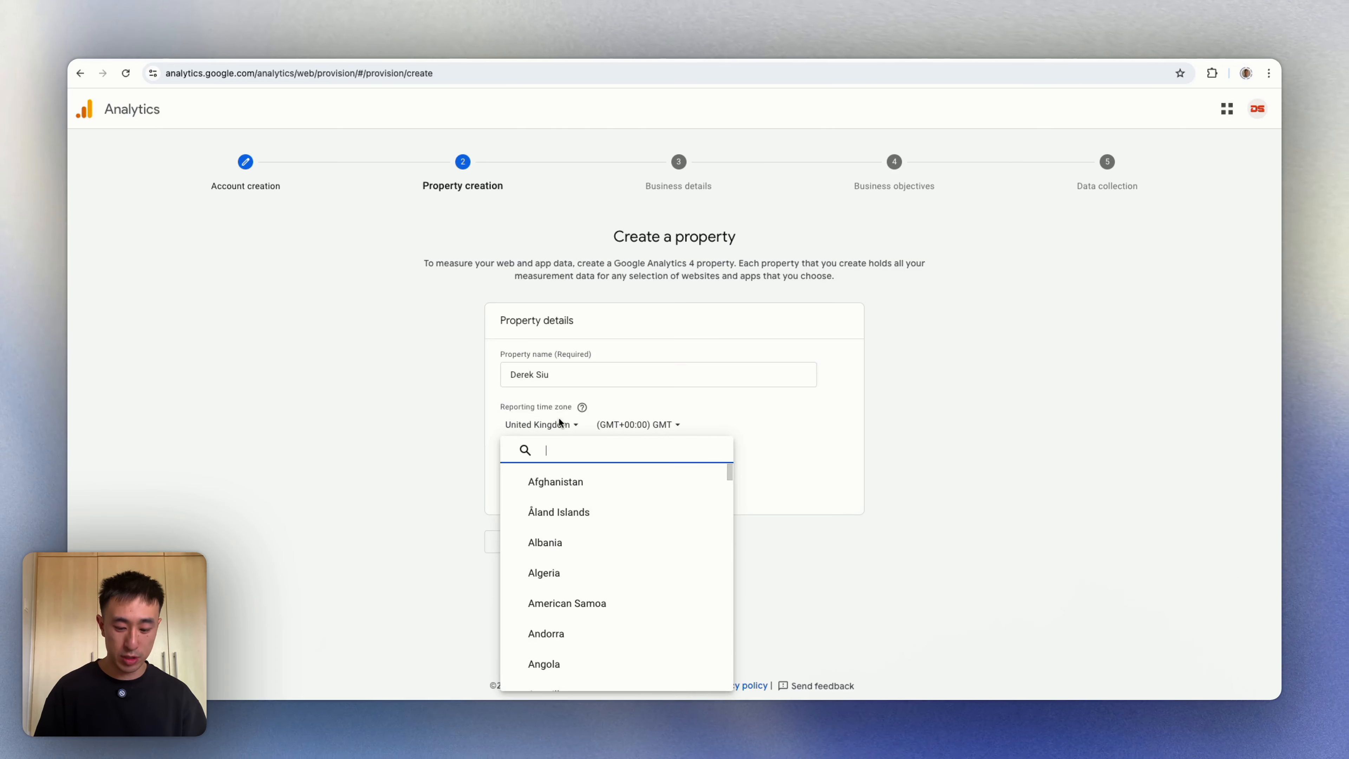
{"action": "type", "text": "aus"}
{"action": "left_click", "coordinate": [561, 481]}
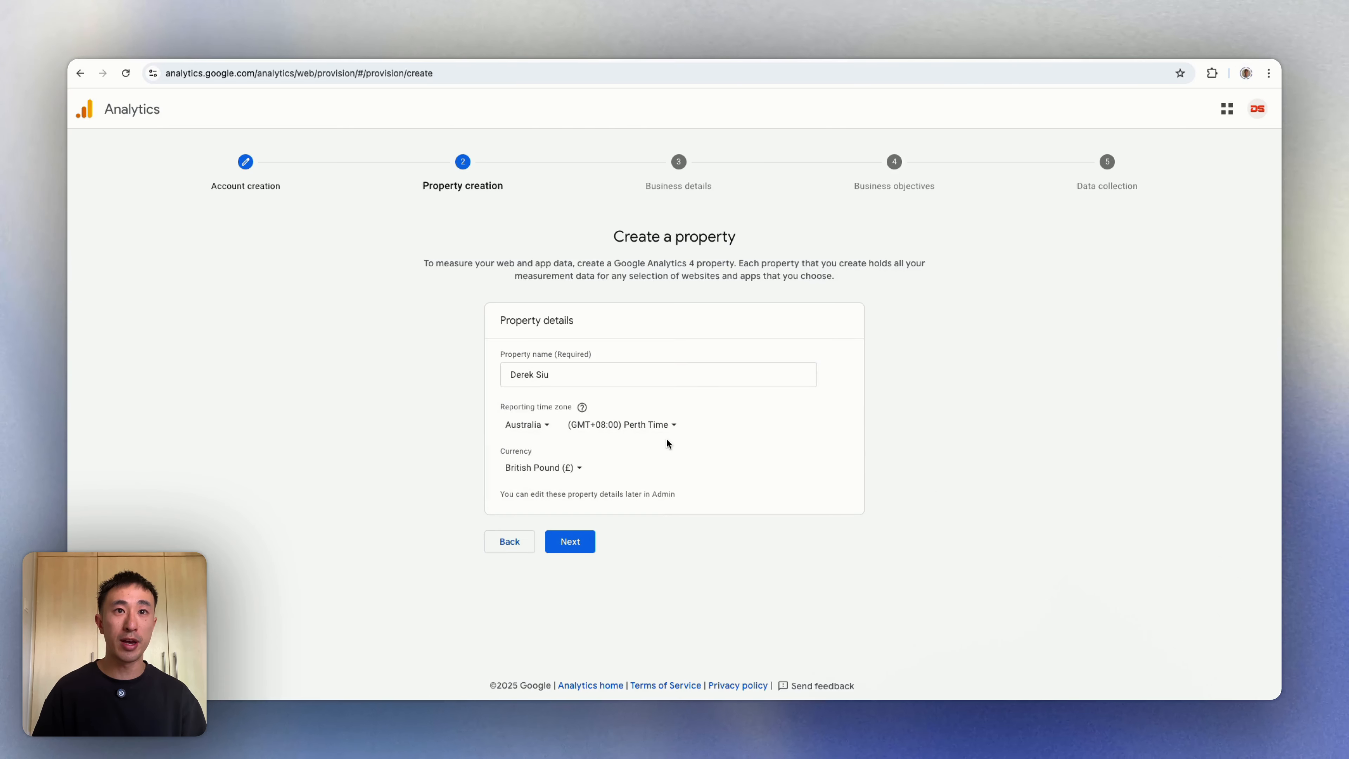
Step: Set the time zone to (GMT+10:00) Sydney Time and the currency to AUD
{"action": "left_click", "coordinate": [660, 428]}
{"action": "type", "text": "sydney"}
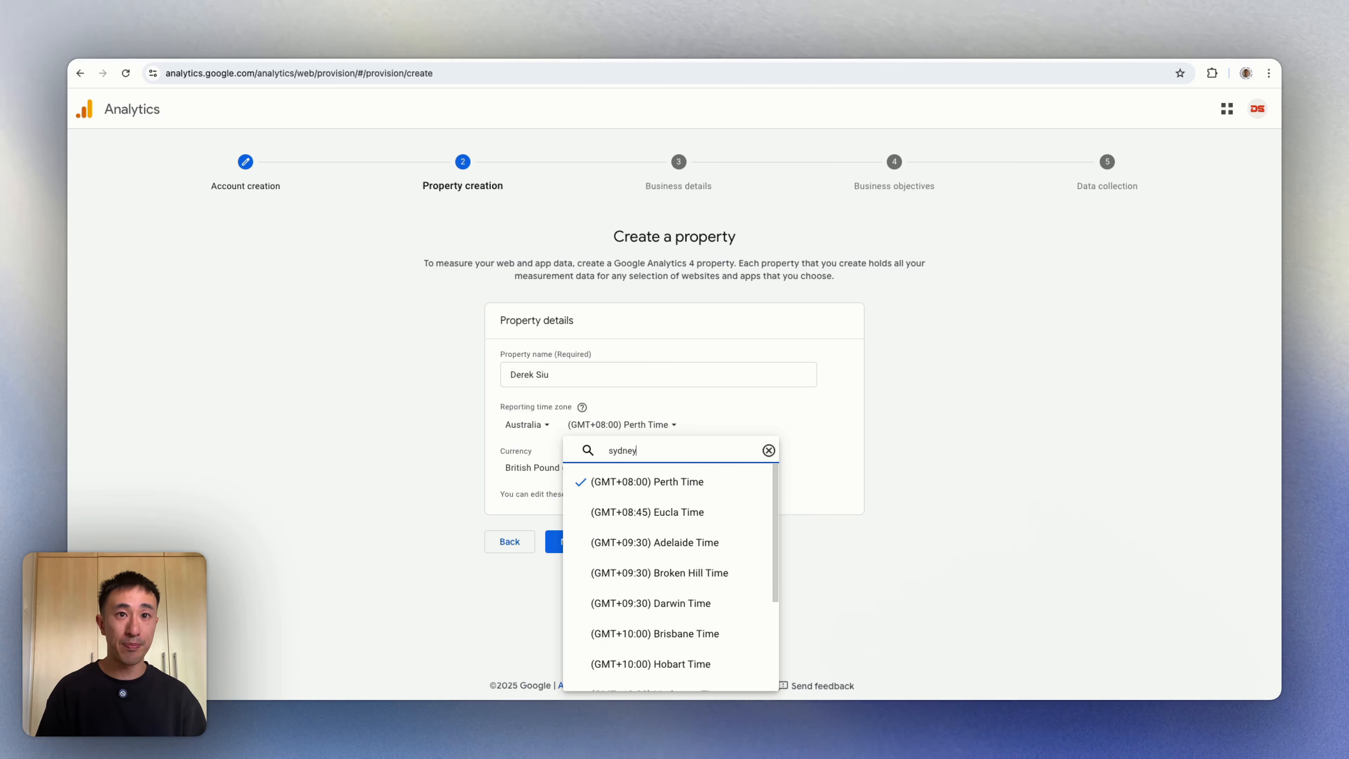
{"action": "left_click", "coordinate": [680, 478]}
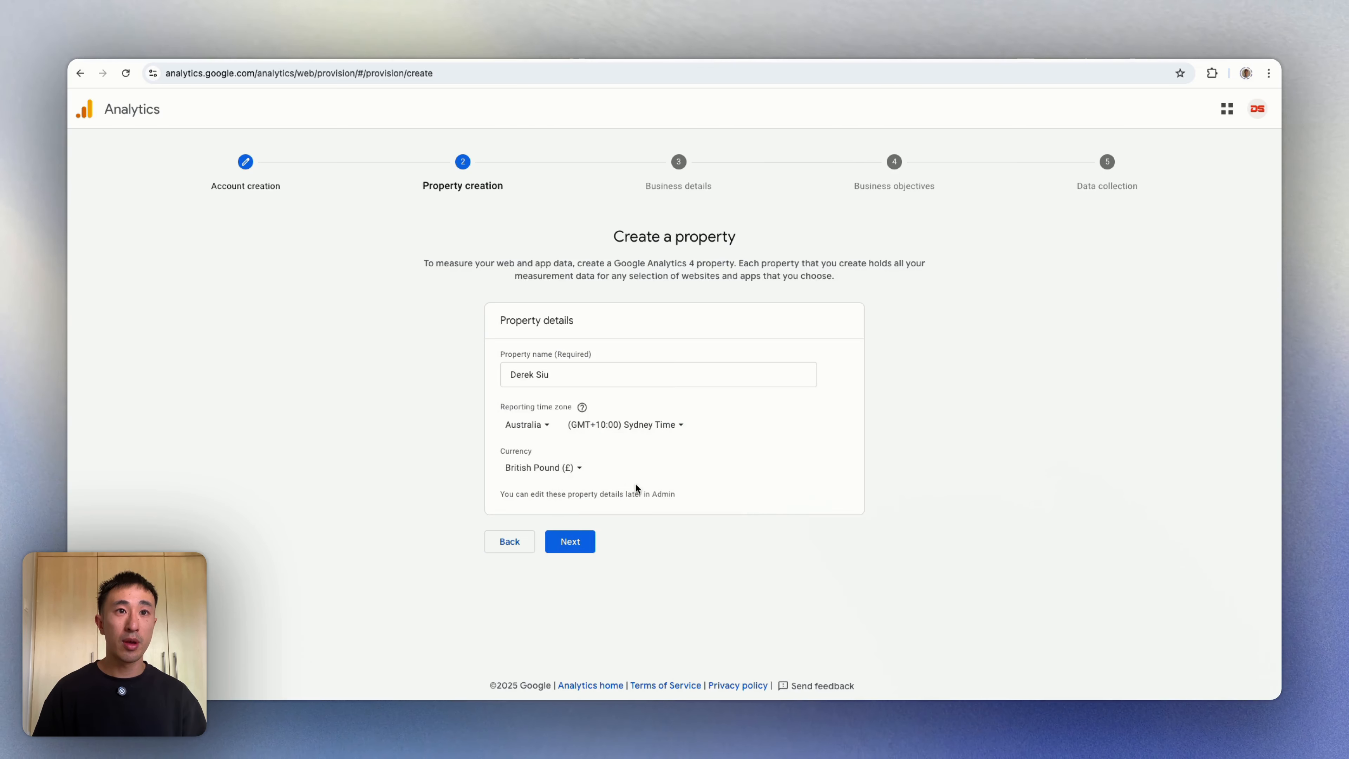
{"action": "left_click", "coordinate": [551, 474]}
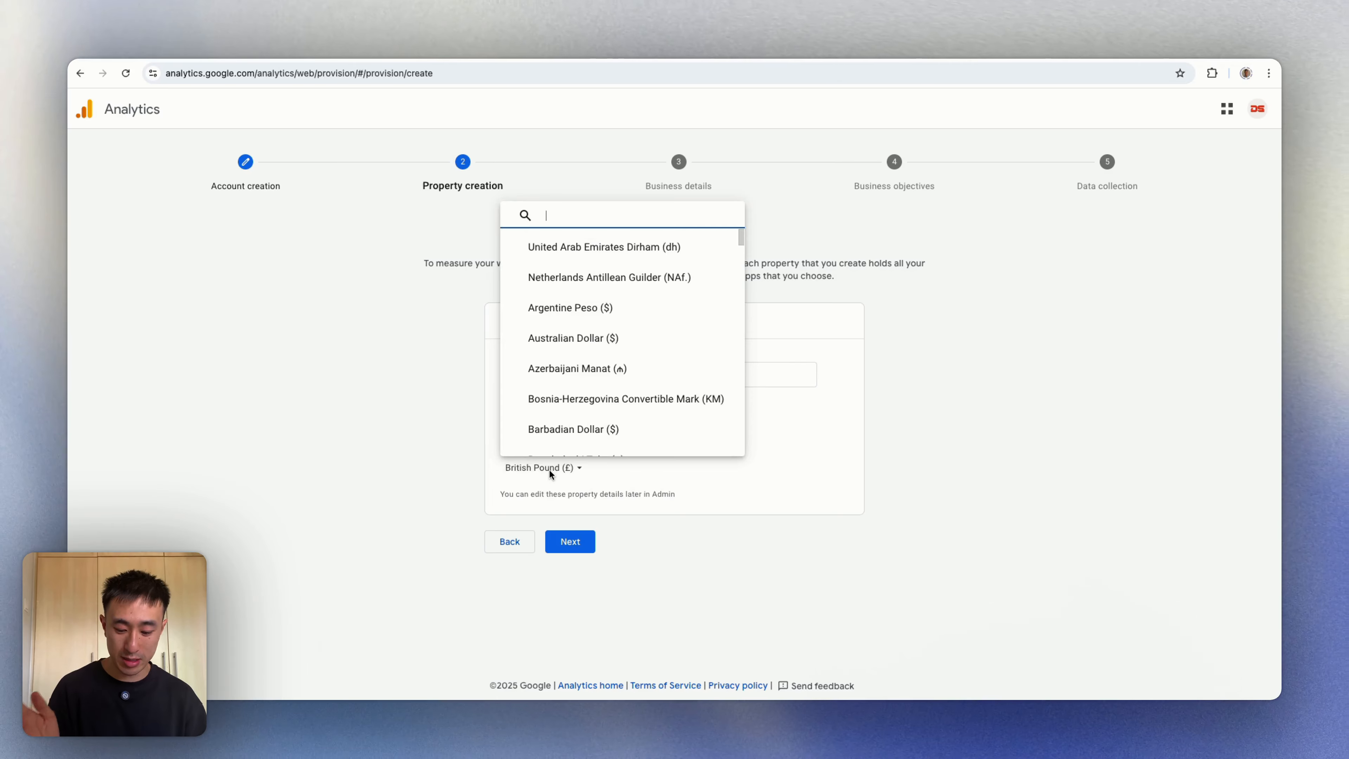
{"action": "type", "text": "aud"}
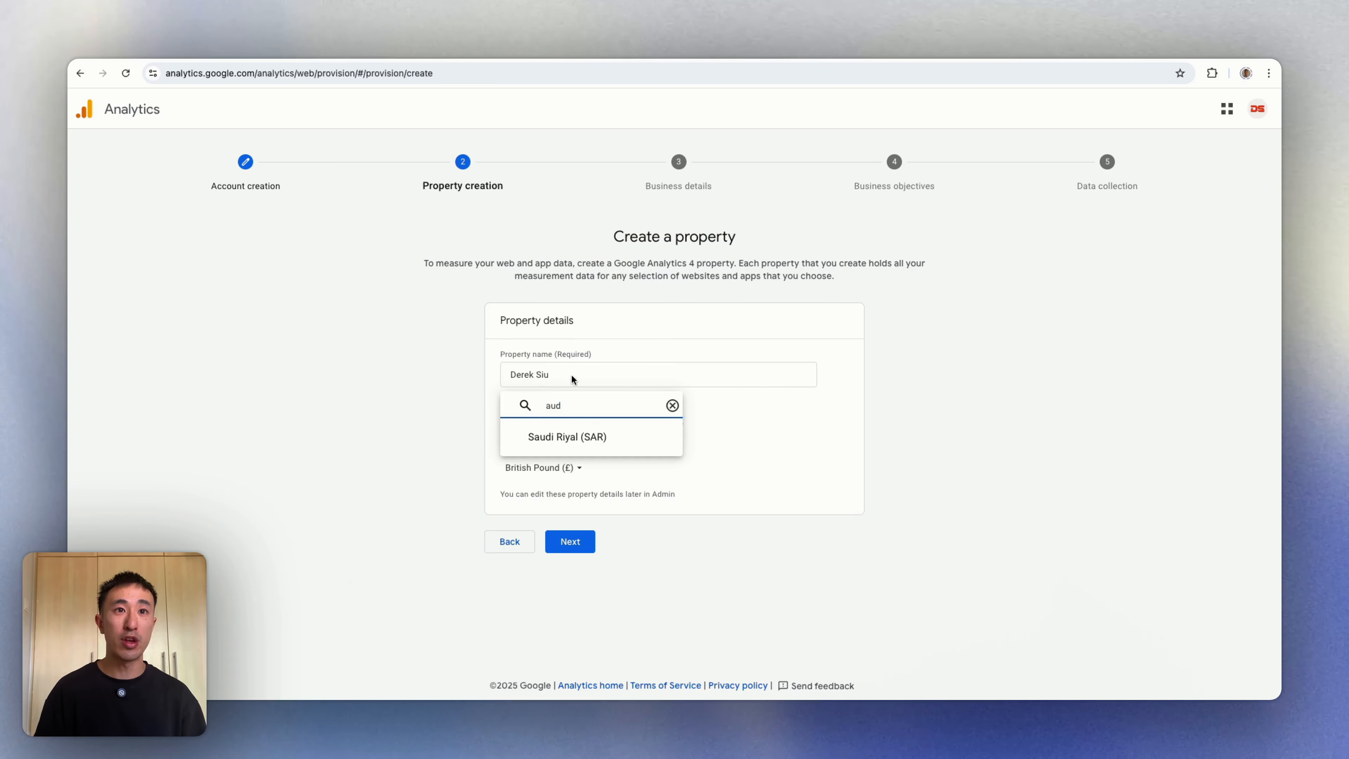
{"action": "left_click", "coordinate": [558, 436]}
Step: Set the industry category to Business & industrial and continue to business objectives
{"action": "left_click", "coordinate": [567, 548]}
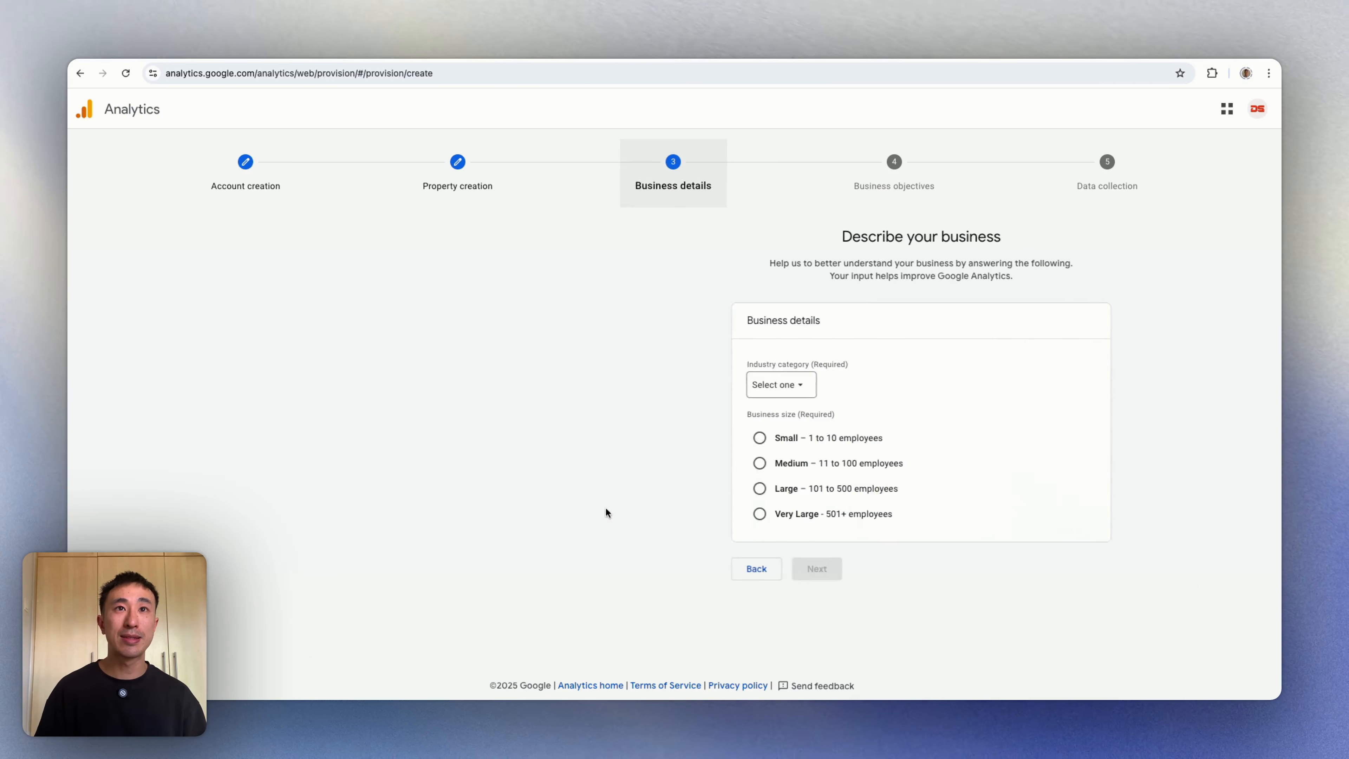
{"action": "left_click", "coordinate": [552, 386]}
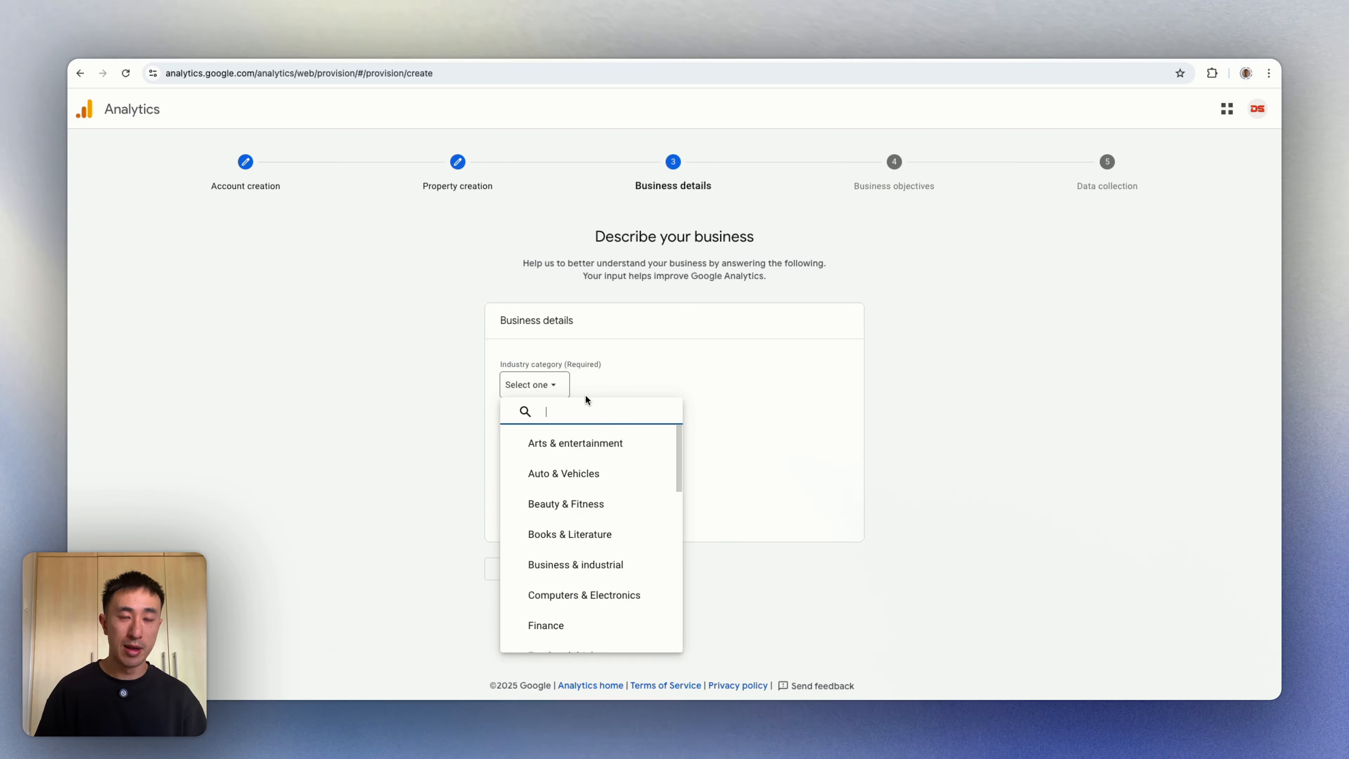
{"action": "left_click", "coordinate": [618, 566]}
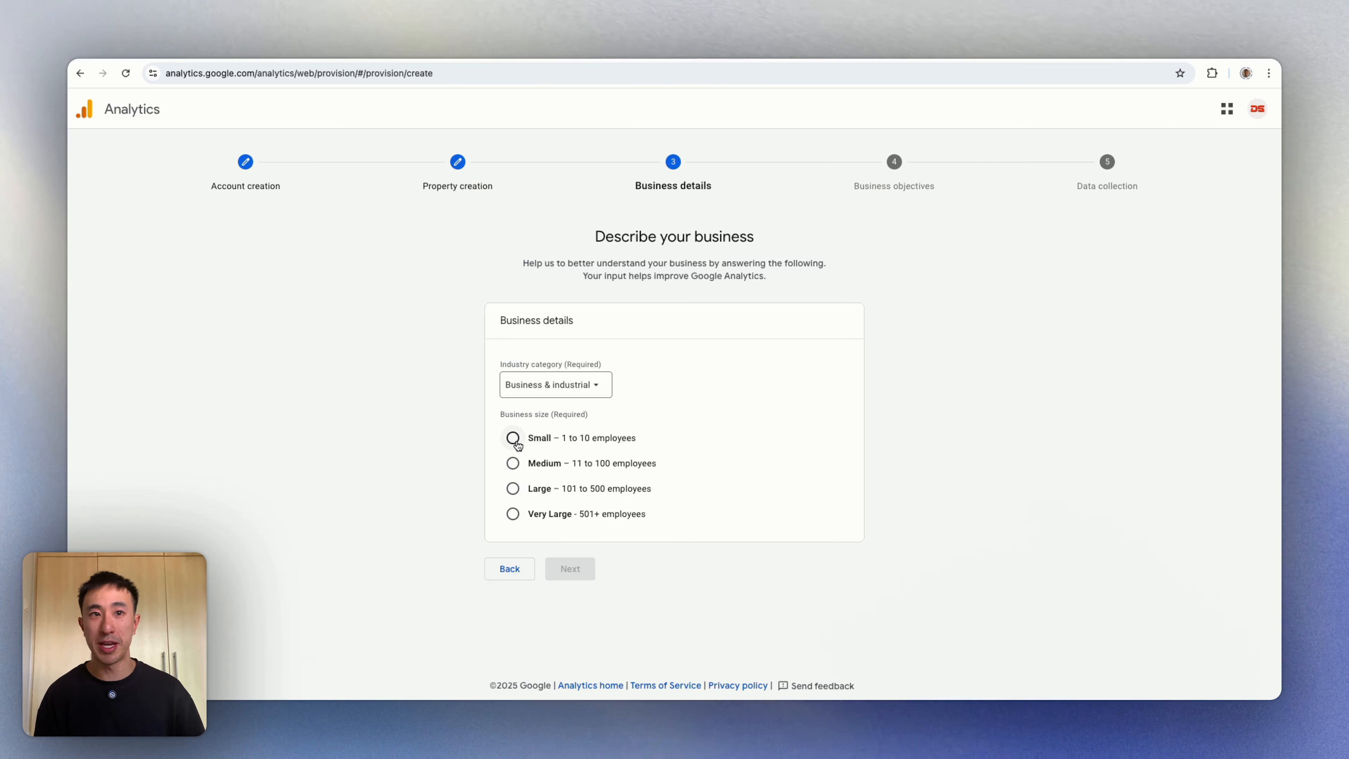
{"action": "left_click", "coordinate": [568, 568]}
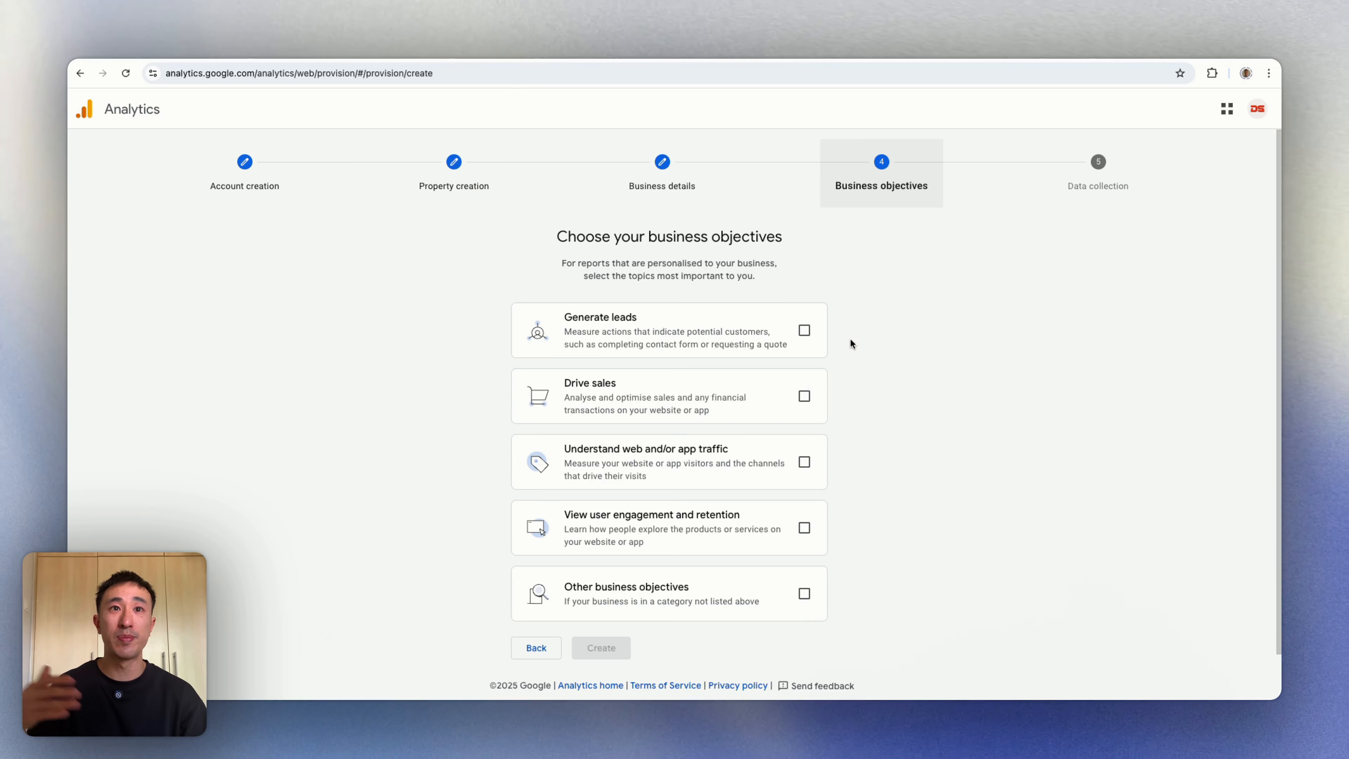
Step: Tick Generate leads, Understand web and/or app traffic, and View user engagement and retention
{"action": "scroll", "coordinate": [845, 333], "scroll_direction": "down", "scroll_amount": 1}
{"action": "left_click", "coordinate": [805, 317]}
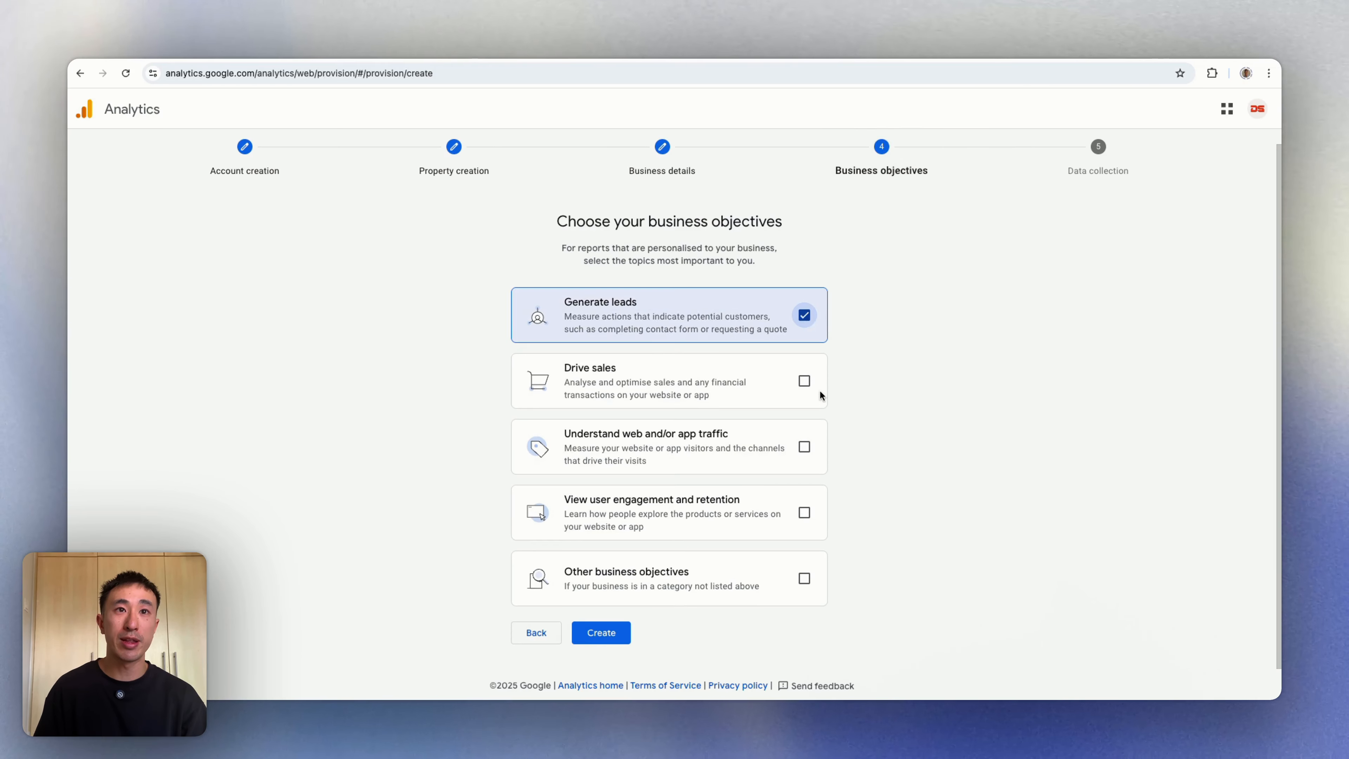
{"action": "left_click", "coordinate": [805, 381]}
{"action": "left_click", "coordinate": [805, 381]}
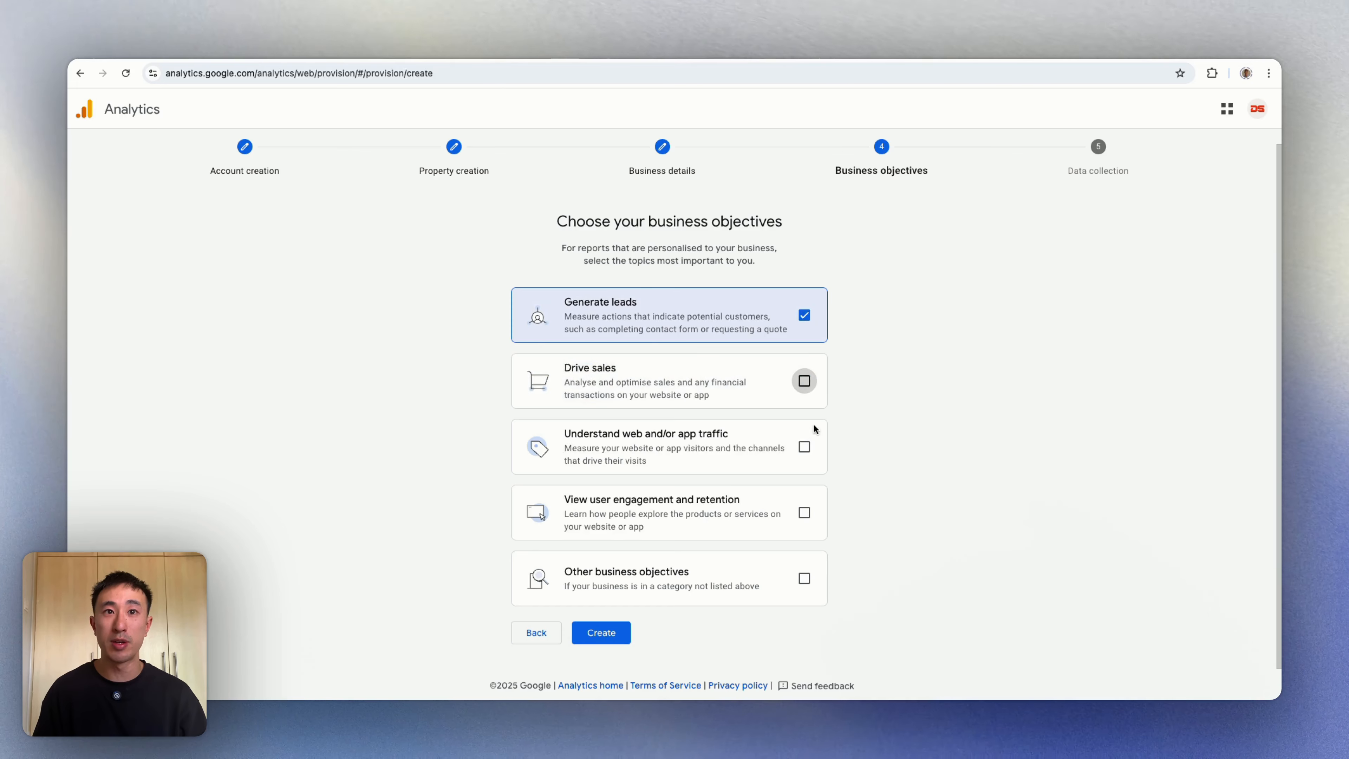
{"action": "left_click", "coordinate": [806, 448]}
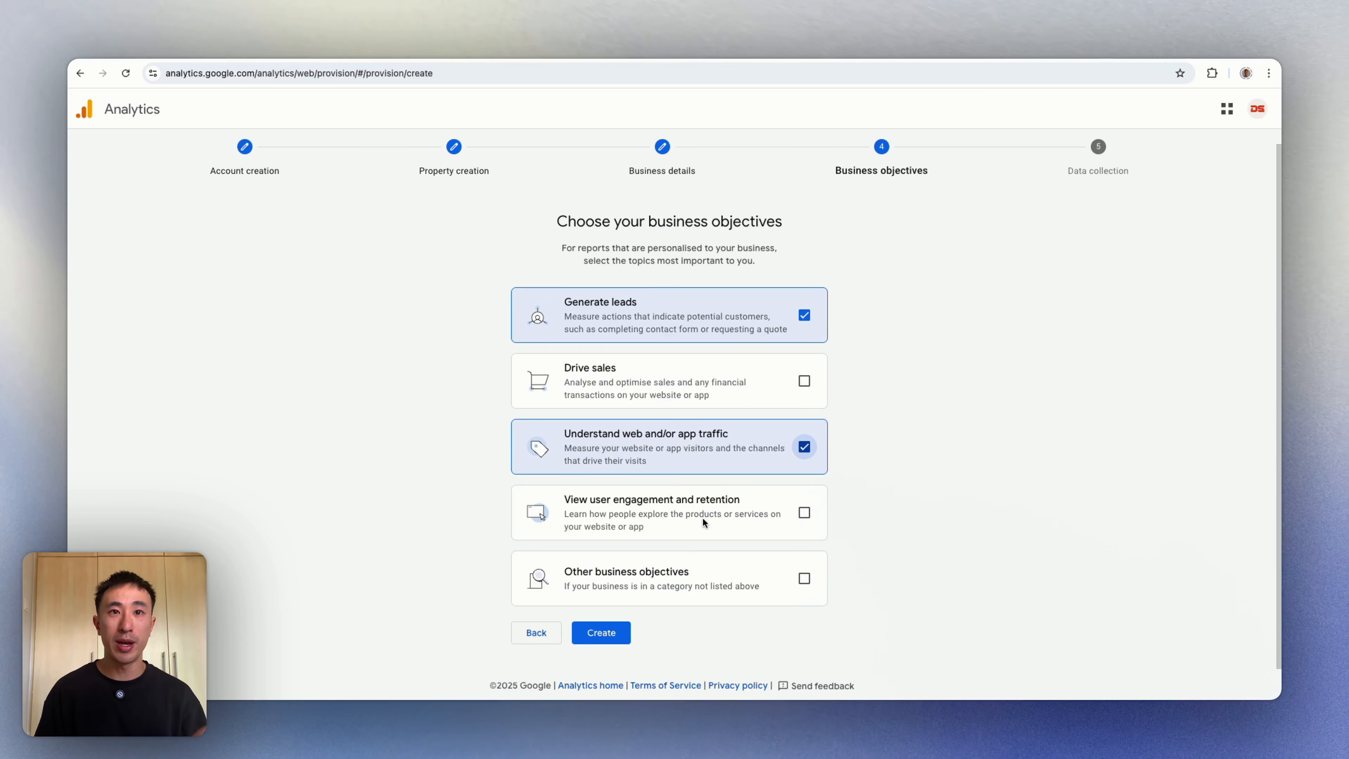
{"action": "left_click", "coordinate": [803, 516]}
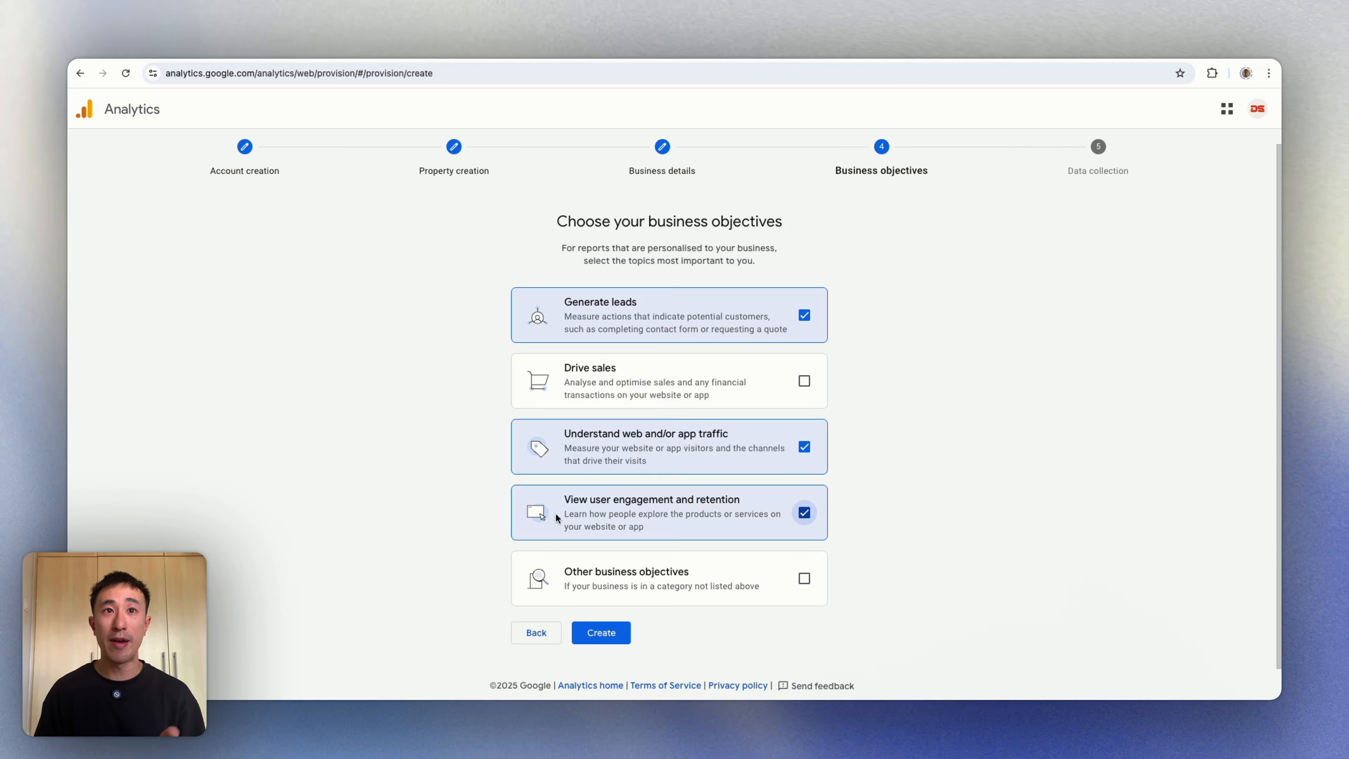
Step: Create the account, accept the Terms of Service, and choose a Web data stream
{"action": "left_click", "coordinate": [610, 637]}
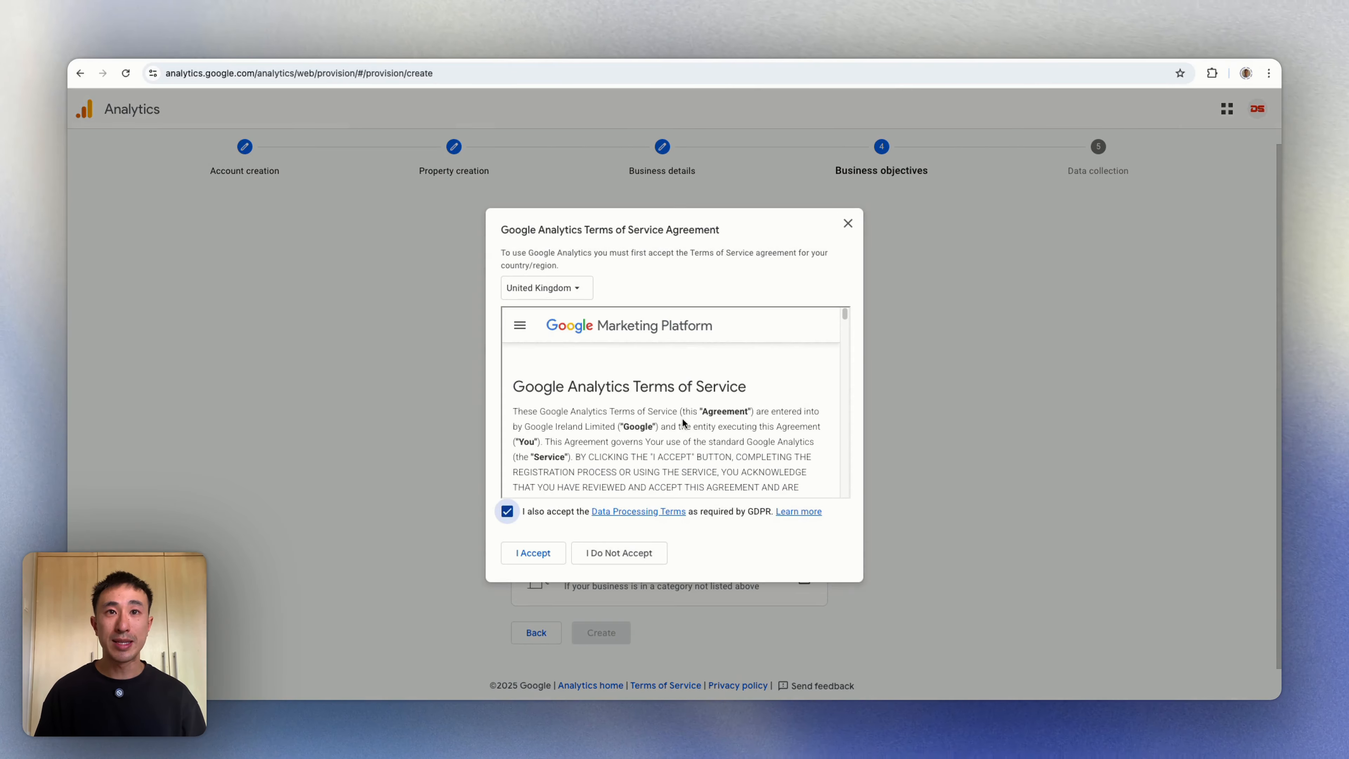
{"action": "scroll", "coordinate": [685, 422], "scroll_direction": "down", "scroll_amount": 20}
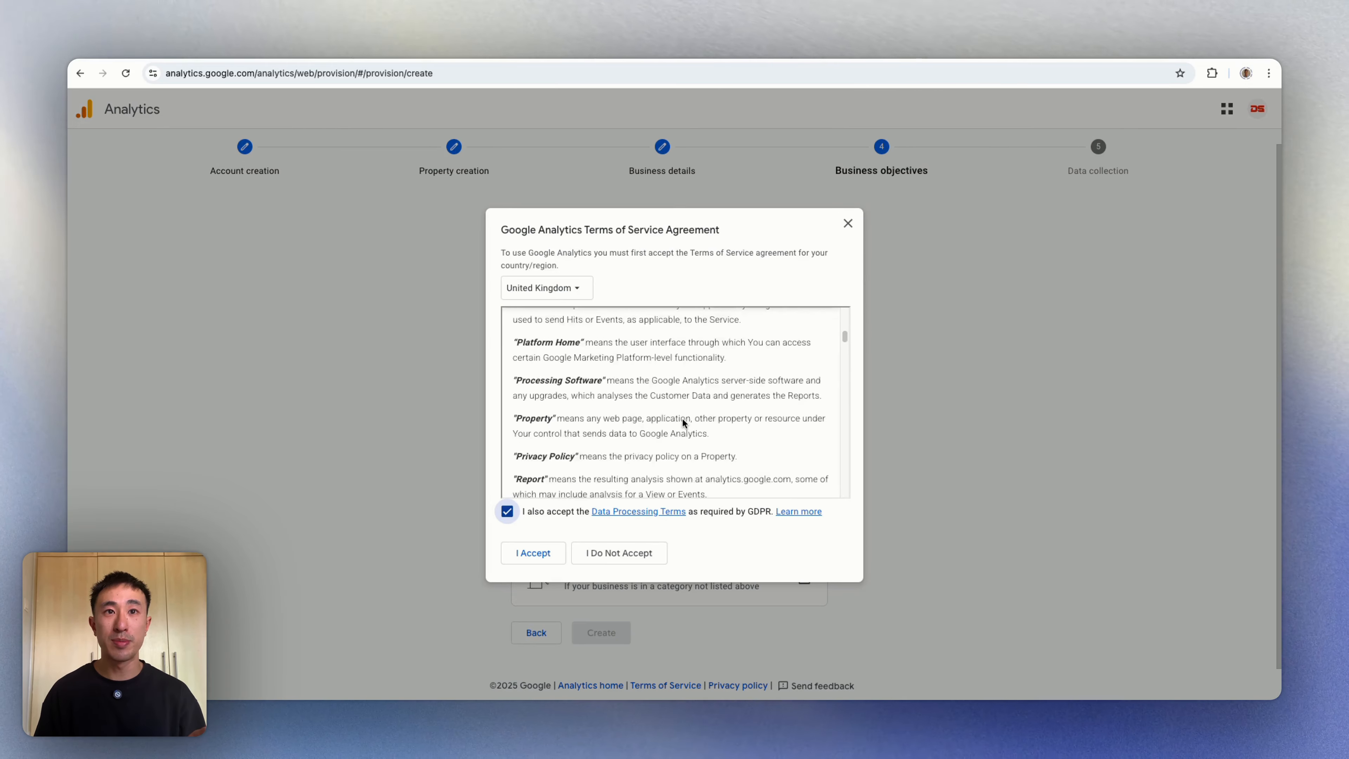
{"action": "scroll", "coordinate": [683, 419], "scroll_direction": "down", "scroll_amount": 5}
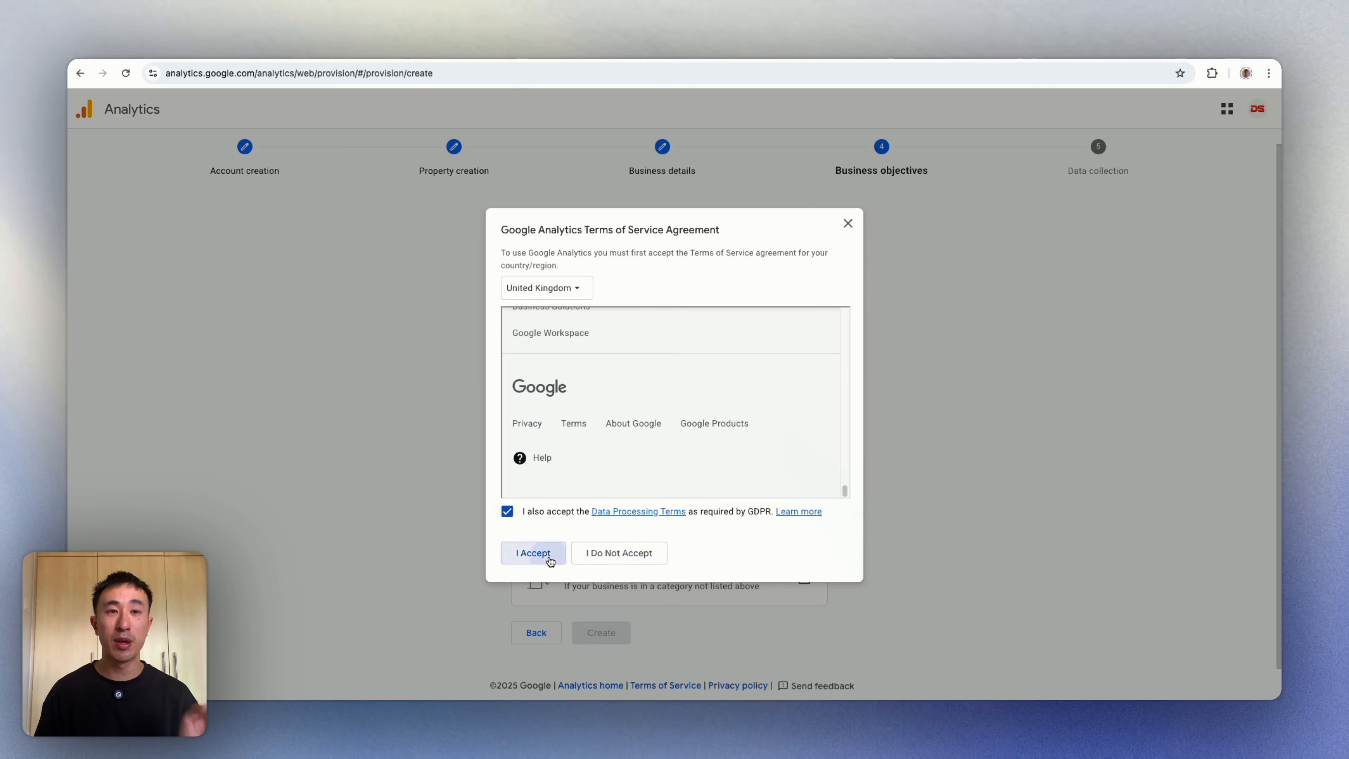
{"action": "left_click", "coordinate": [534, 553]}
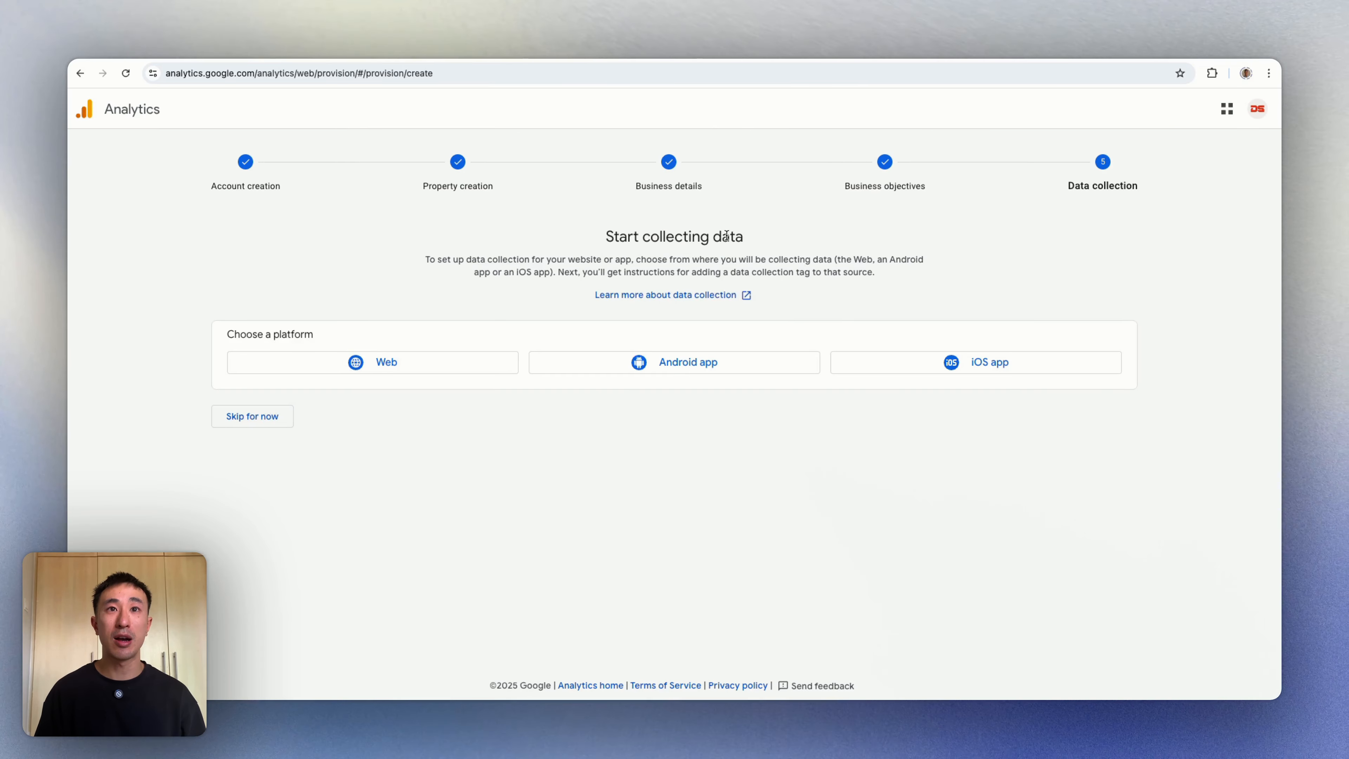
{"action": "left_click", "coordinate": [431, 367]}
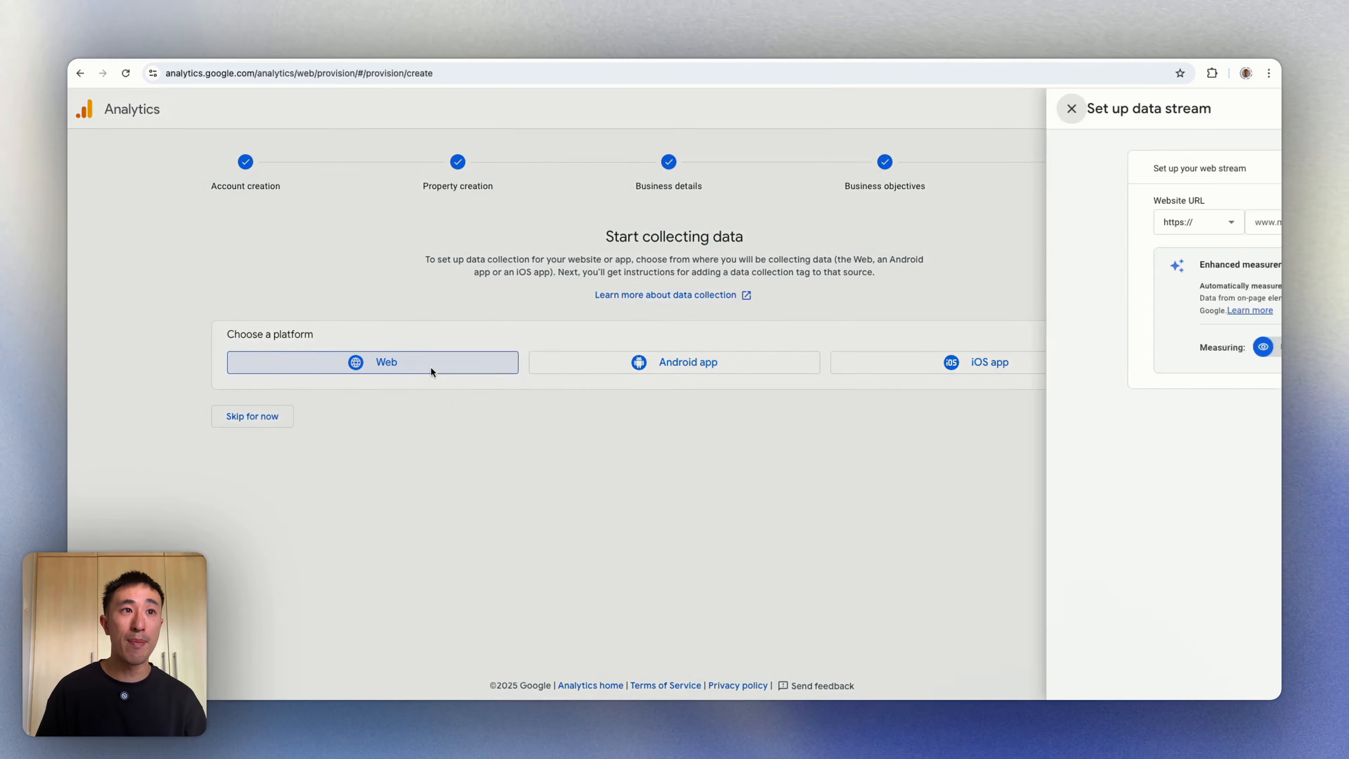
Step: Enter the website's .com.au URL and the owner's name as stream name, keeping enhanced measurement on
{"action": "left_click", "coordinate": [611, 220]}
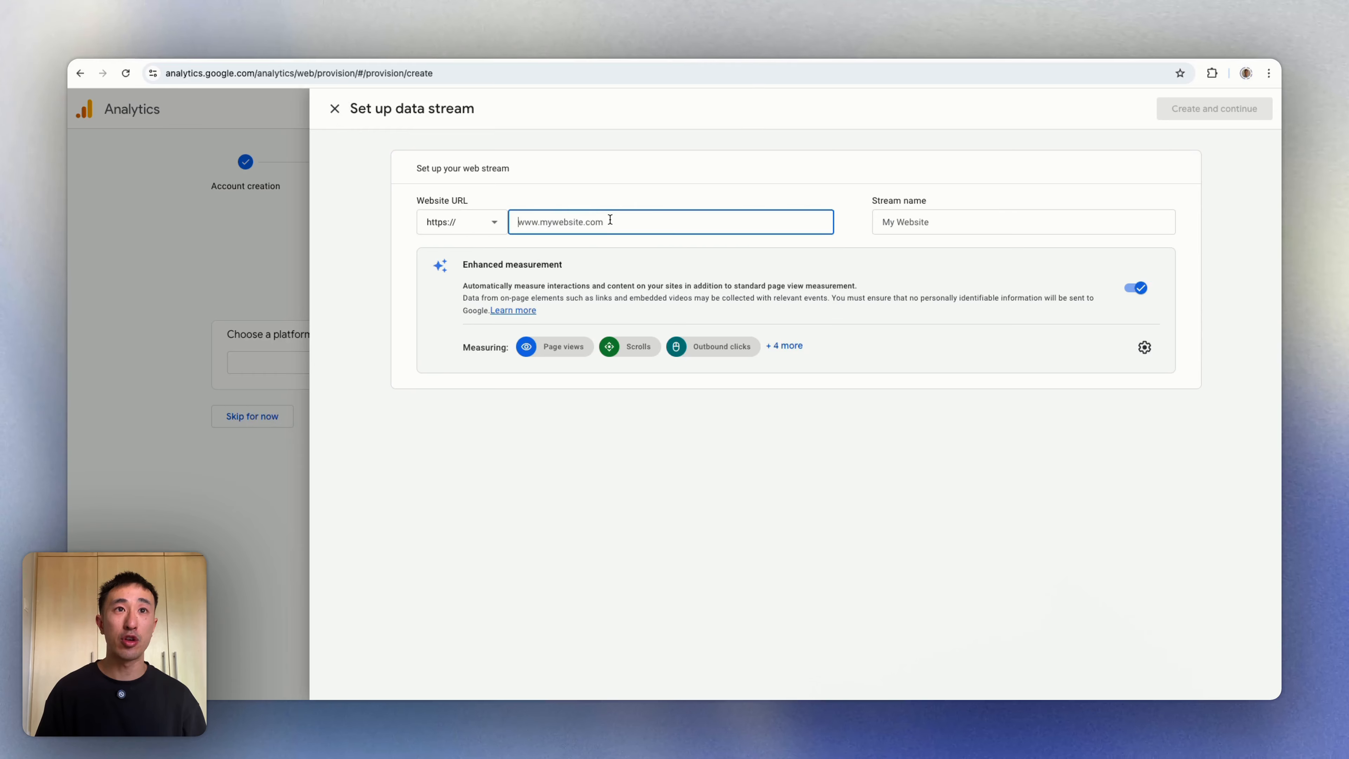
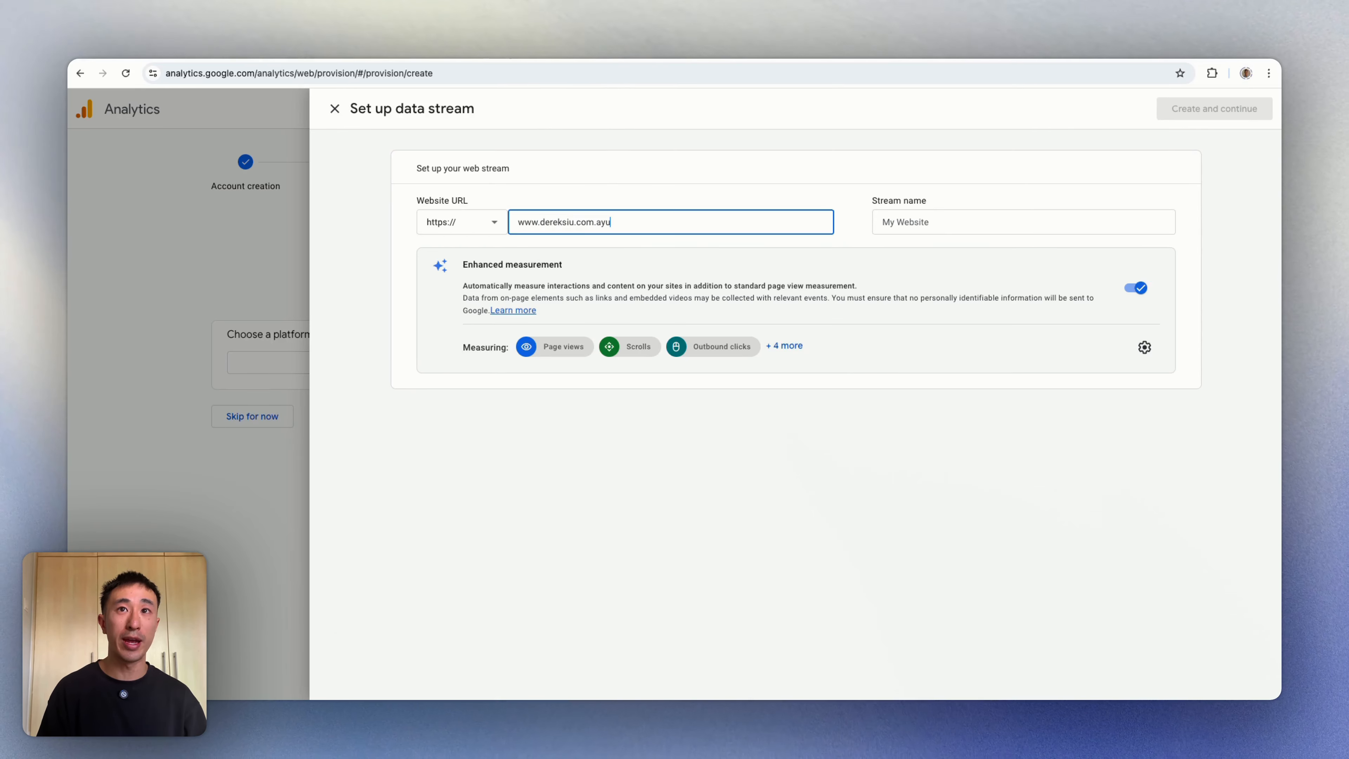
{"action": "type", "text": "u"}
{"action": "left_click", "coordinate": [894, 229]}
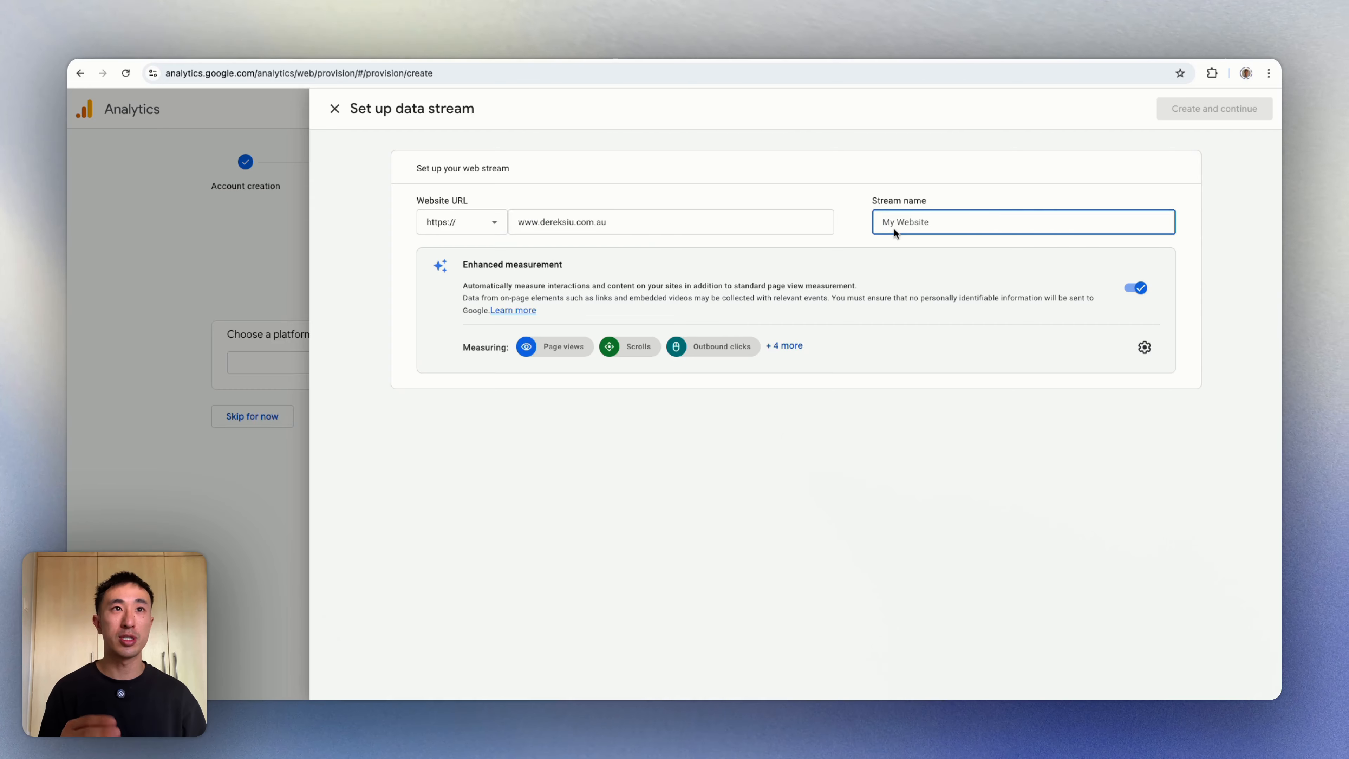
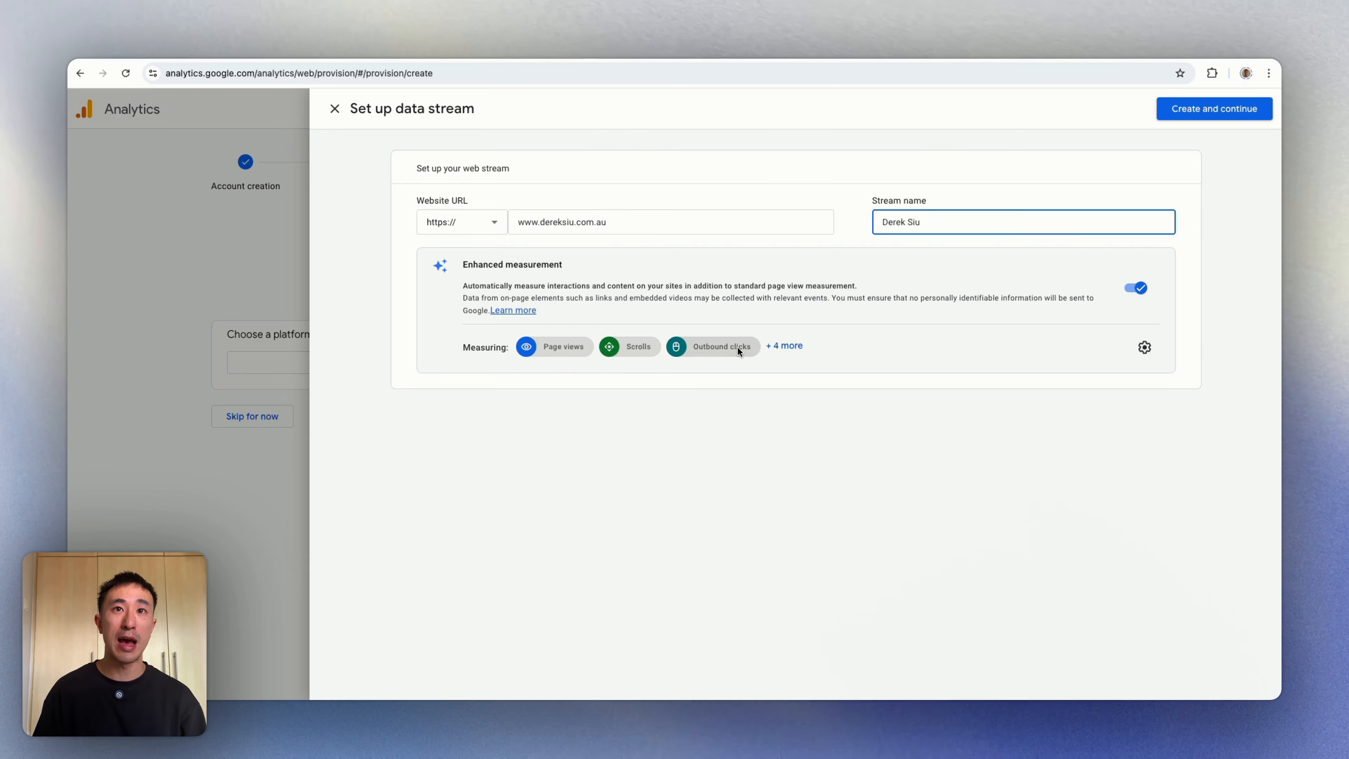
{"action": "left_click", "coordinate": [790, 348]}
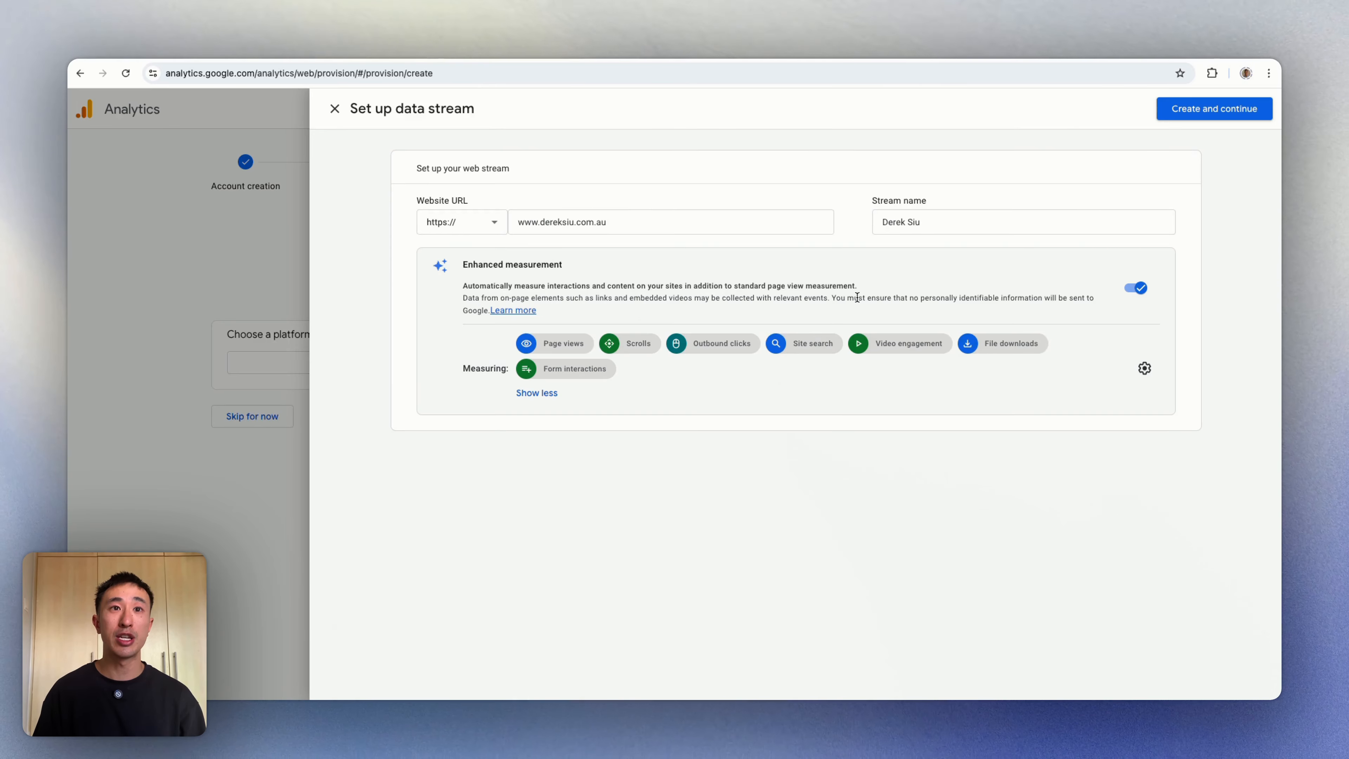
Step: Create the web stream, open its details, and copy the Measurement ID
{"action": "left_click", "coordinate": [1218, 109]}
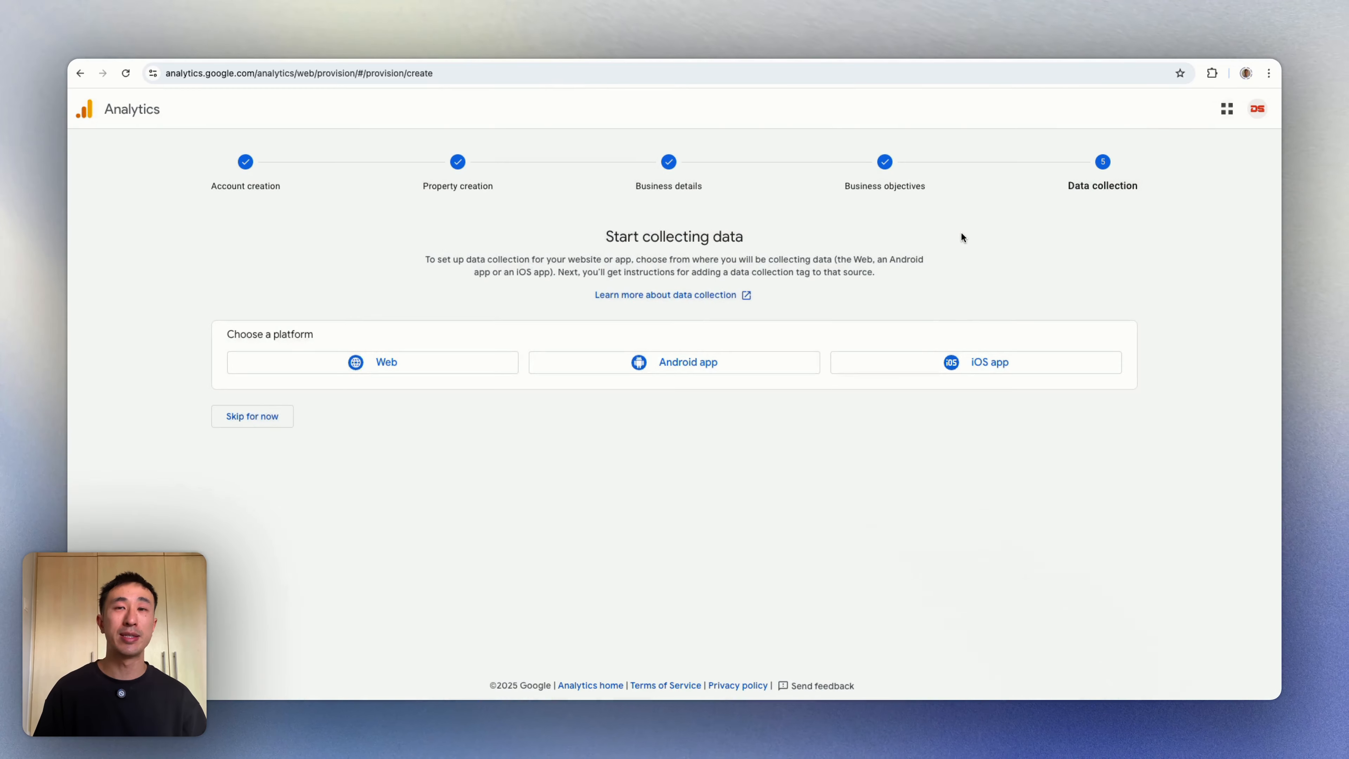
{"action": "left_click", "coordinate": [975, 344]}
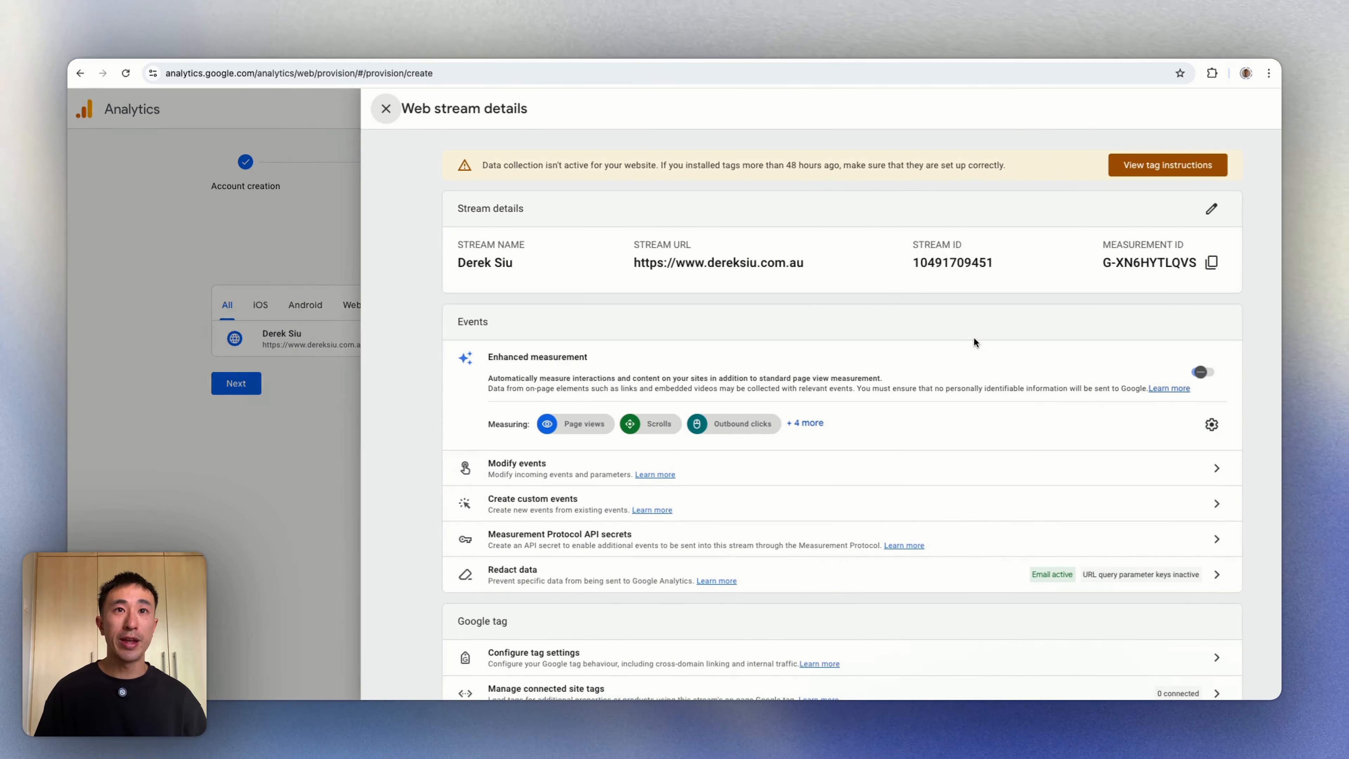
{"action": "scroll", "coordinate": [809, 336], "scroll_direction": "down", "scroll_amount": 1}
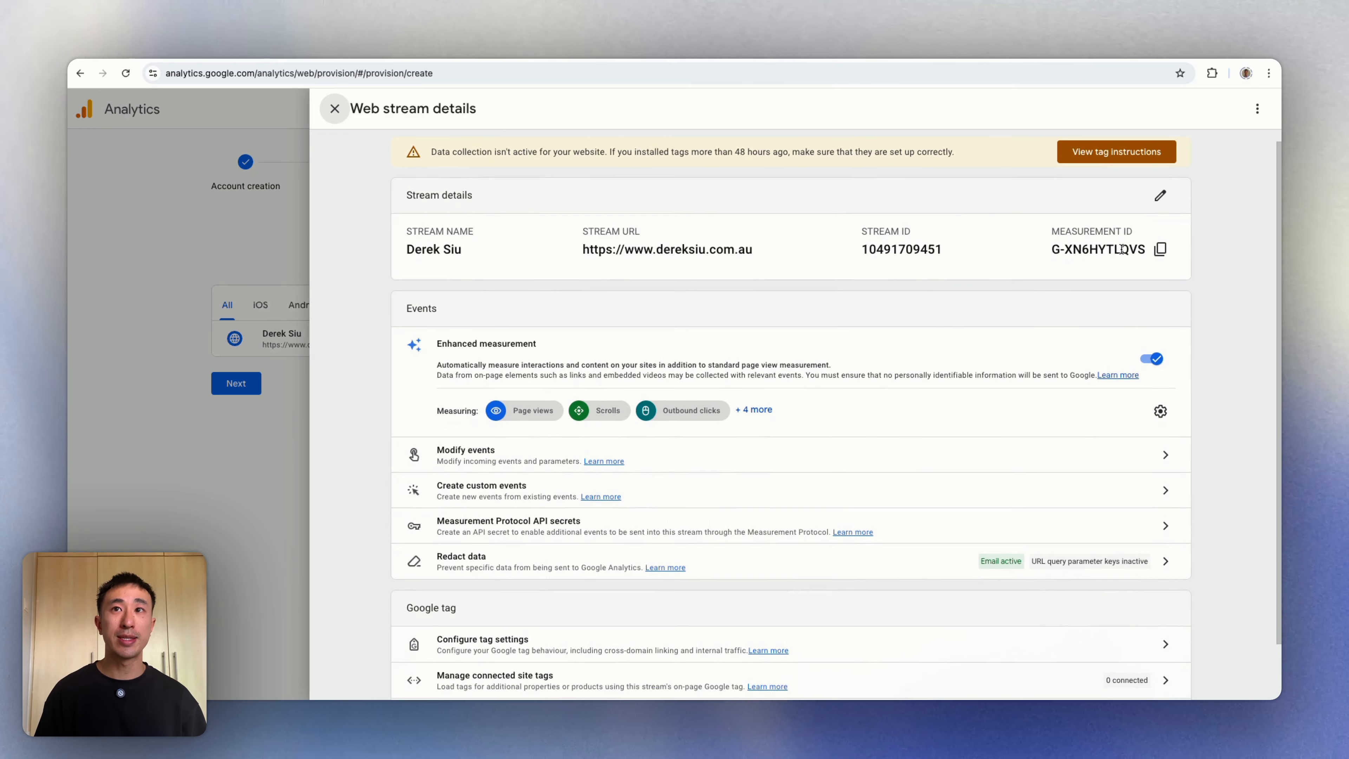
{"action": "left_click_drag", "start_coordinate": [1061, 231], "coordinate": [1134, 232]}
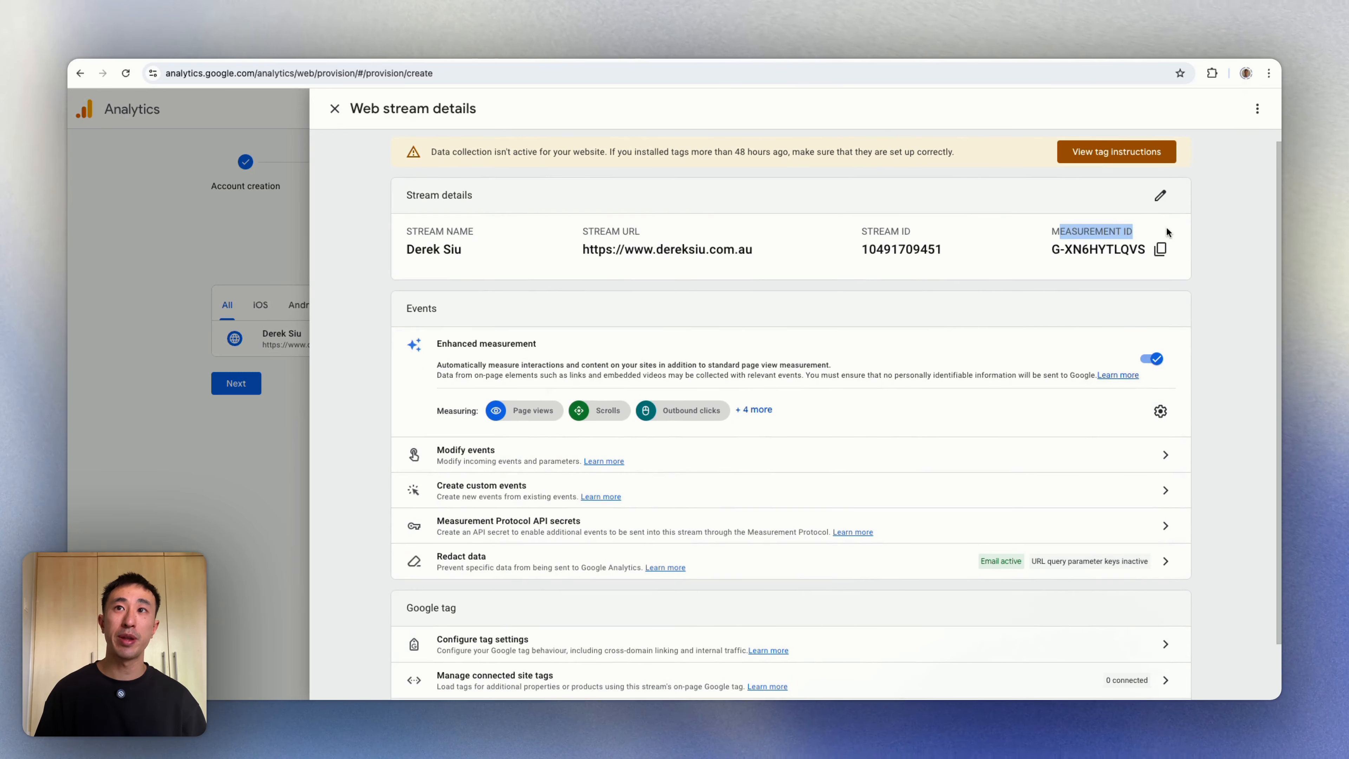
{"action": "left_click", "coordinate": [1161, 250]}
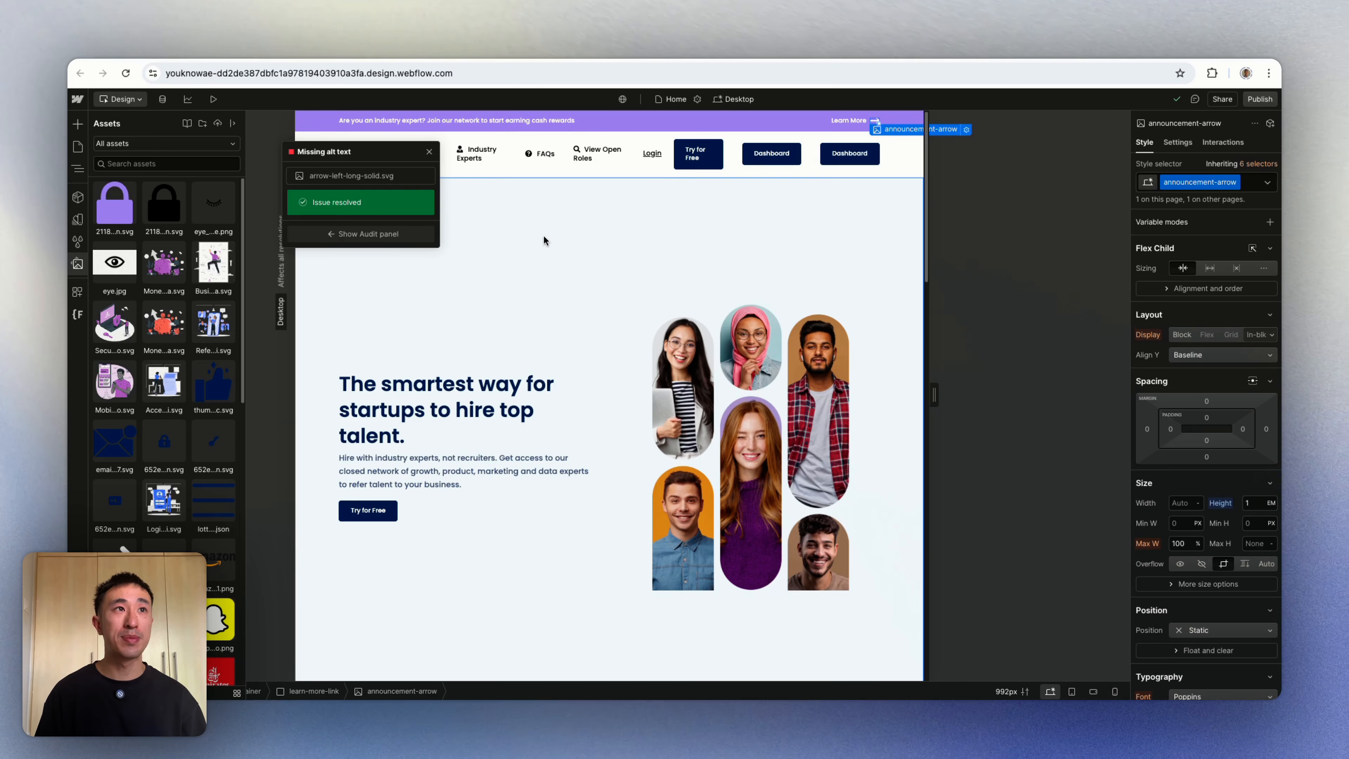
Step: Go from the Designer to the sites dashboard and open the portfolio site's Settings
{"action": "left_click", "coordinate": [78, 100]}
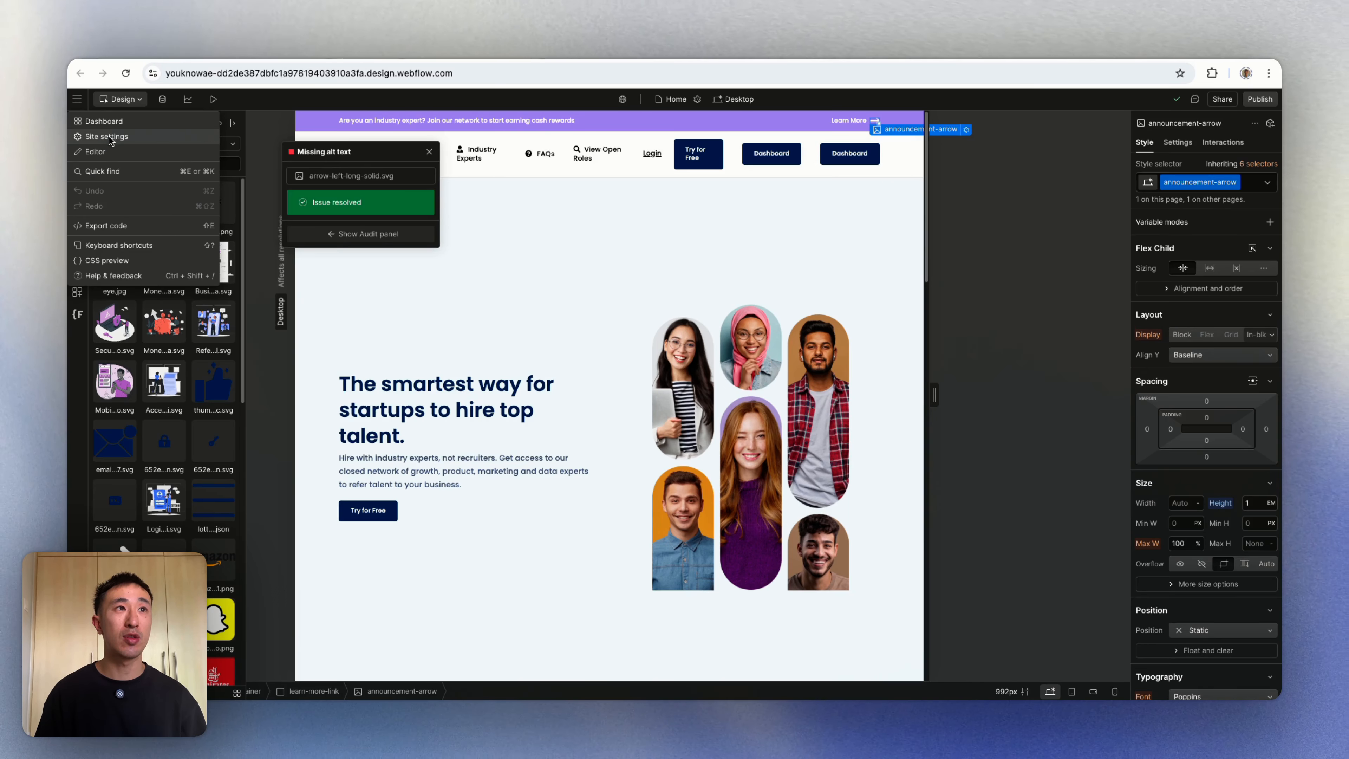
{"action": "left_click", "coordinate": [158, 123]}
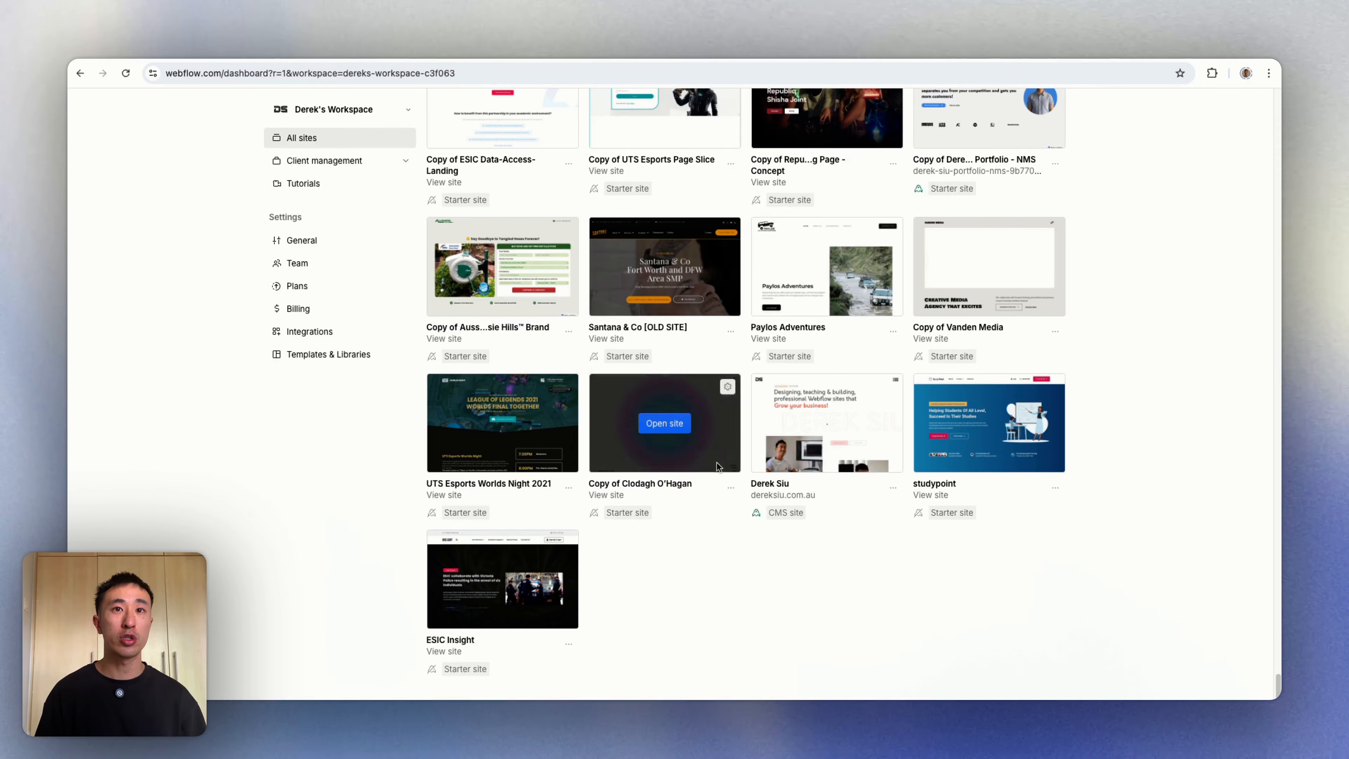
{"action": "left_click", "coordinate": [892, 487]}
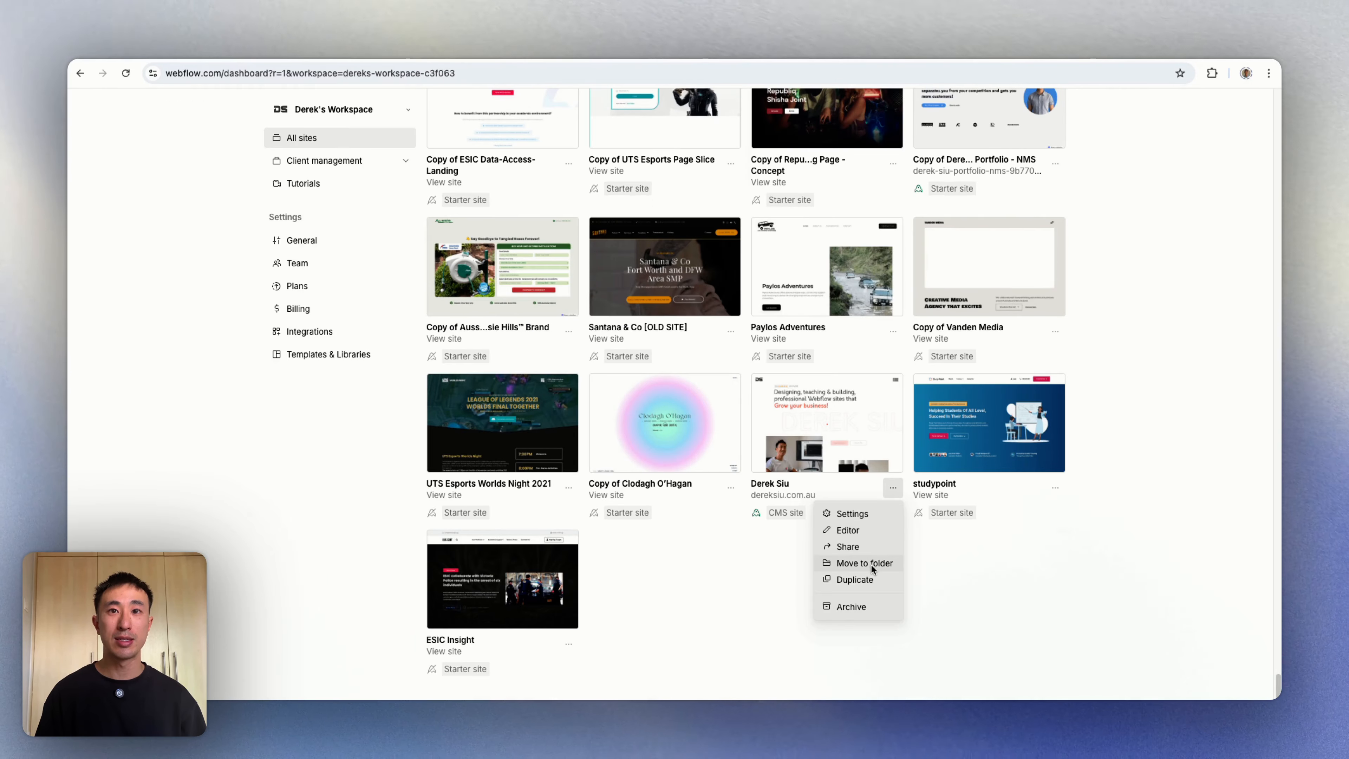
{"action": "left_click", "coordinate": [852, 513]}
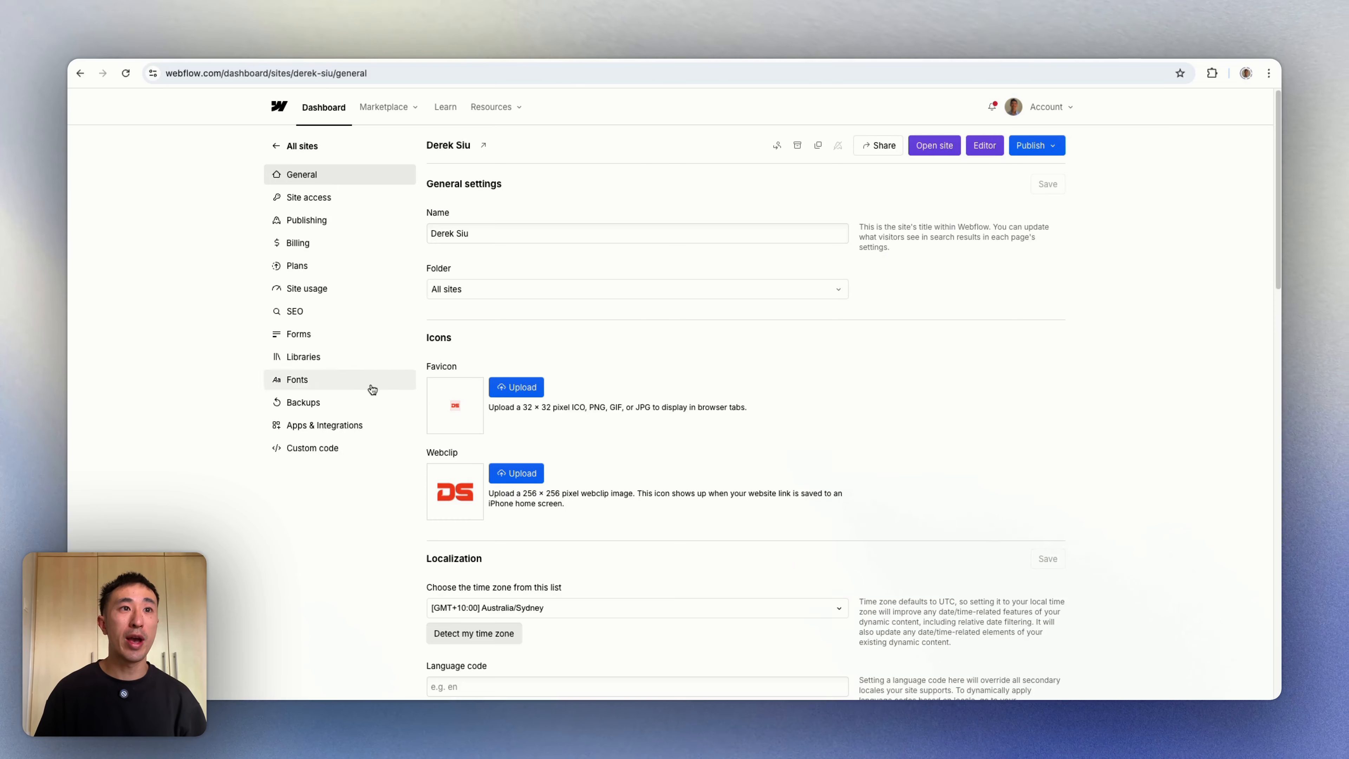
Step: Paste the Measurement ID into the Google Analytics integration under Apps & Integrations and save
{"action": "left_click", "coordinate": [325, 431]}
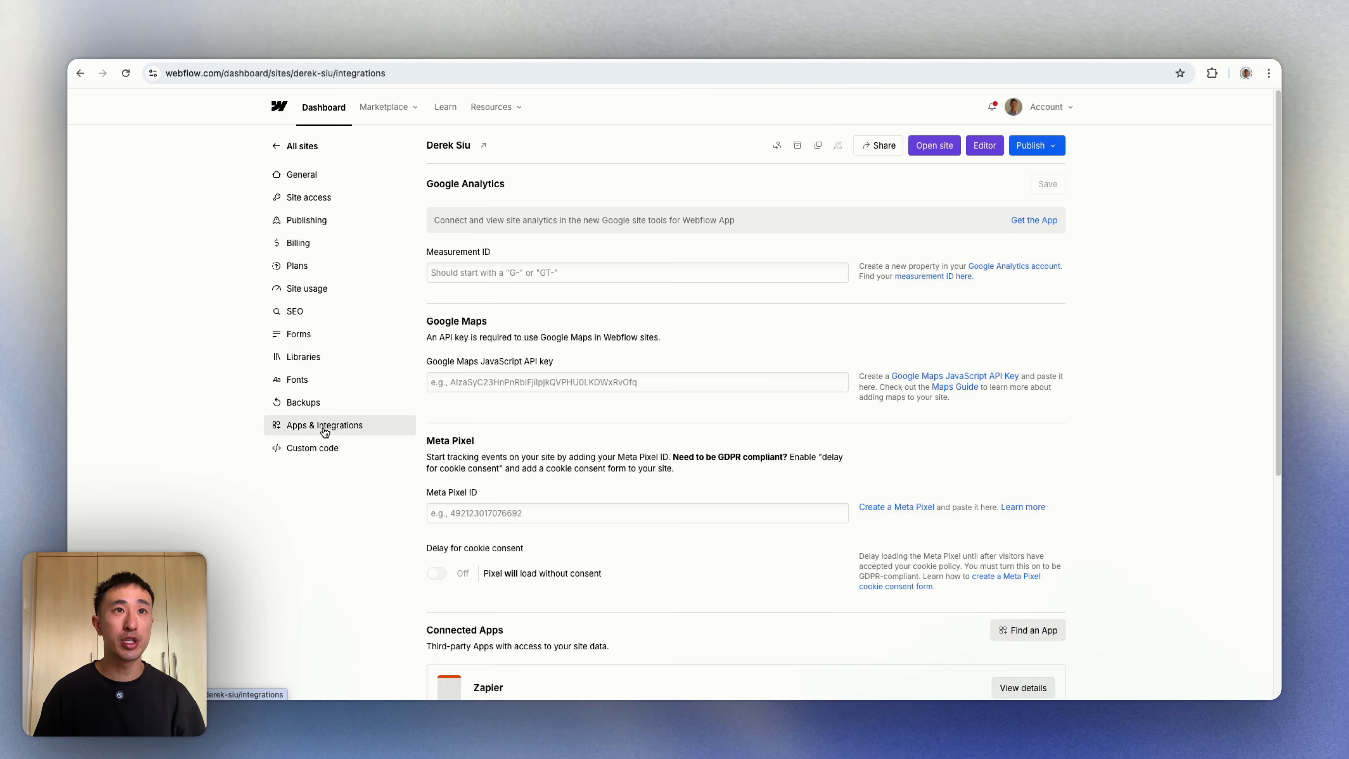
{"action": "left_click", "coordinate": [500, 274]}
{"action": "key", "text": "super+v"}
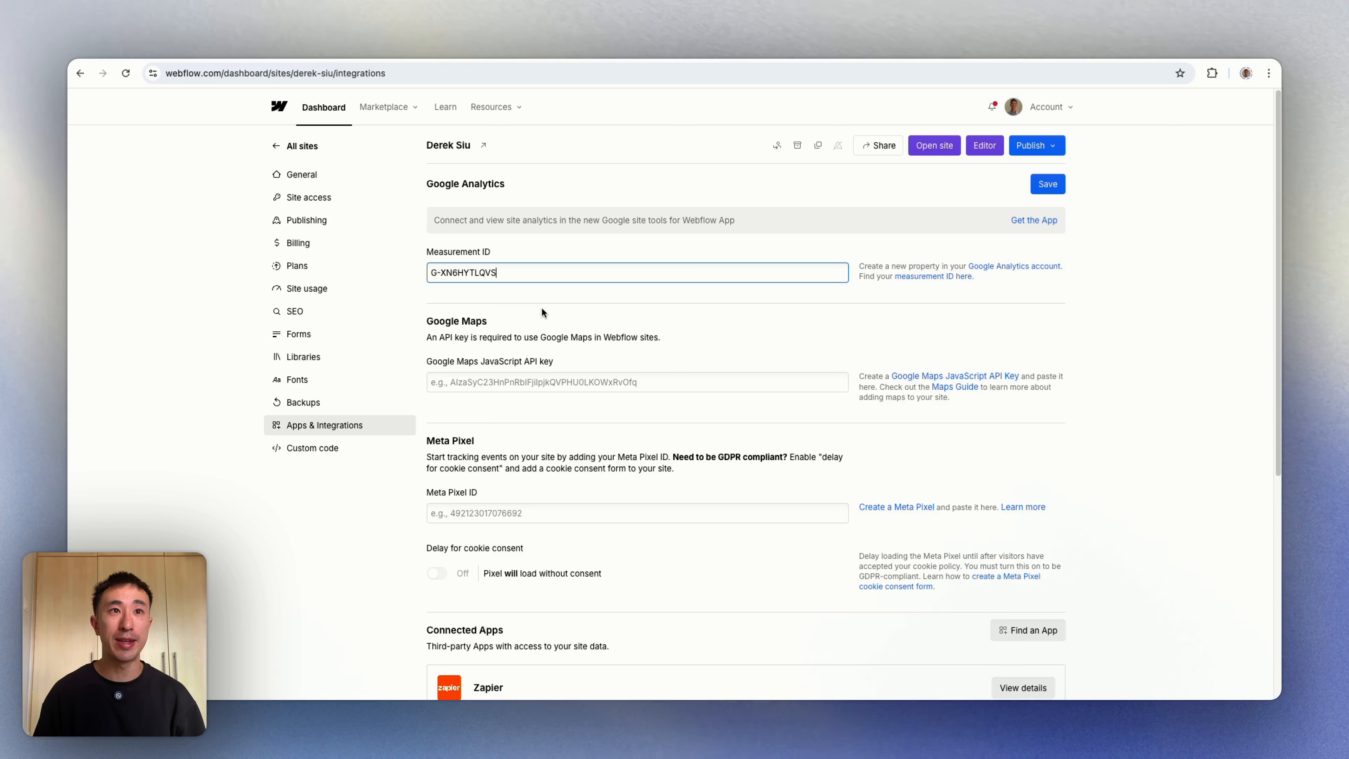
{"action": "left_click", "coordinate": [1058, 186]}
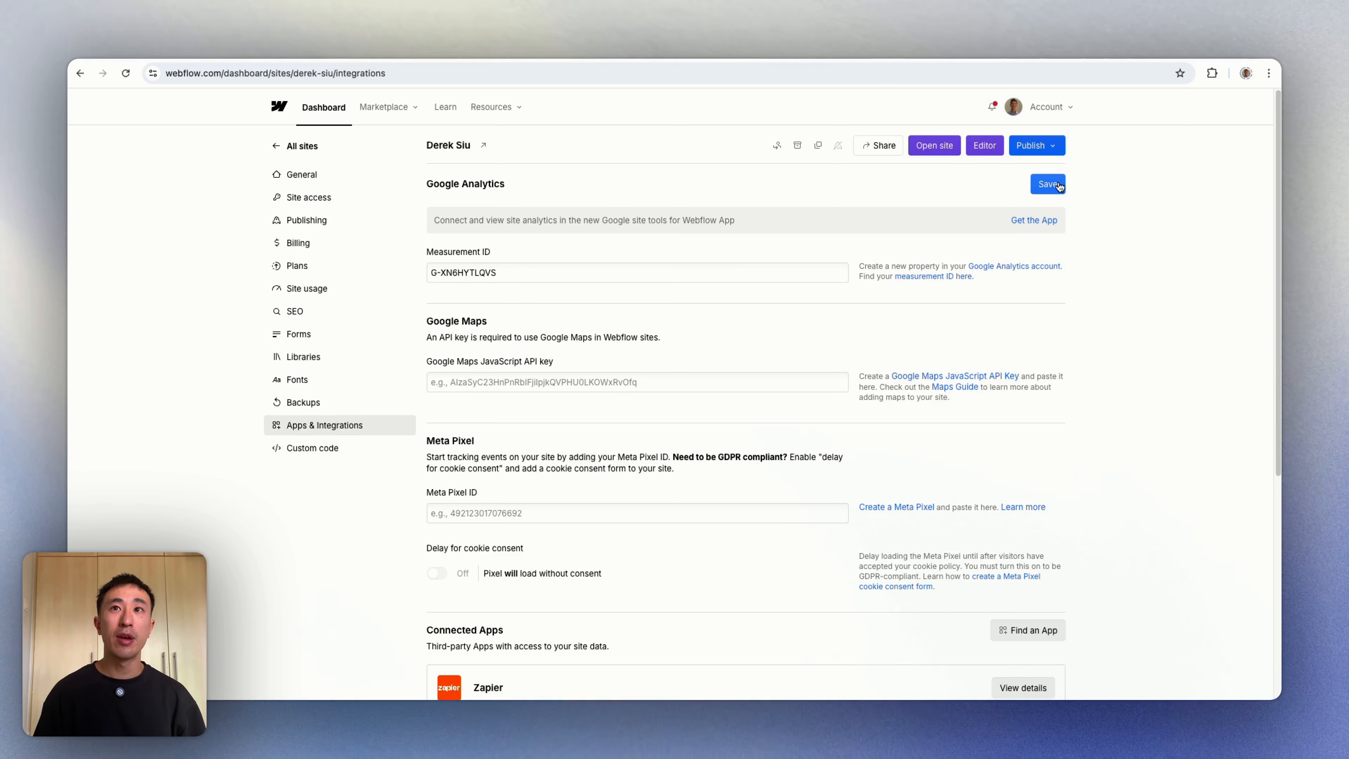
Step: Publish the site to the selected domains
{"action": "left_click", "coordinate": [1249, 135]}
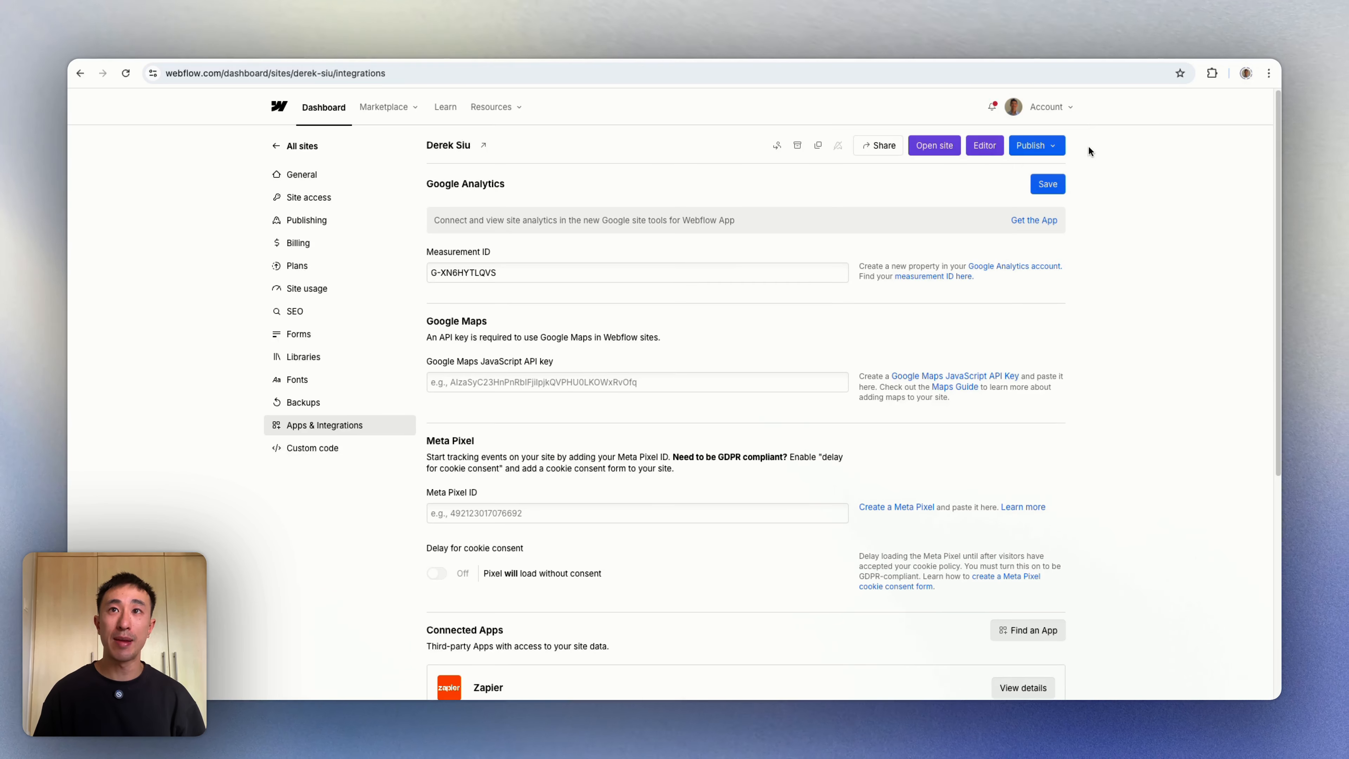
{"action": "left_click", "coordinate": [1059, 150]}
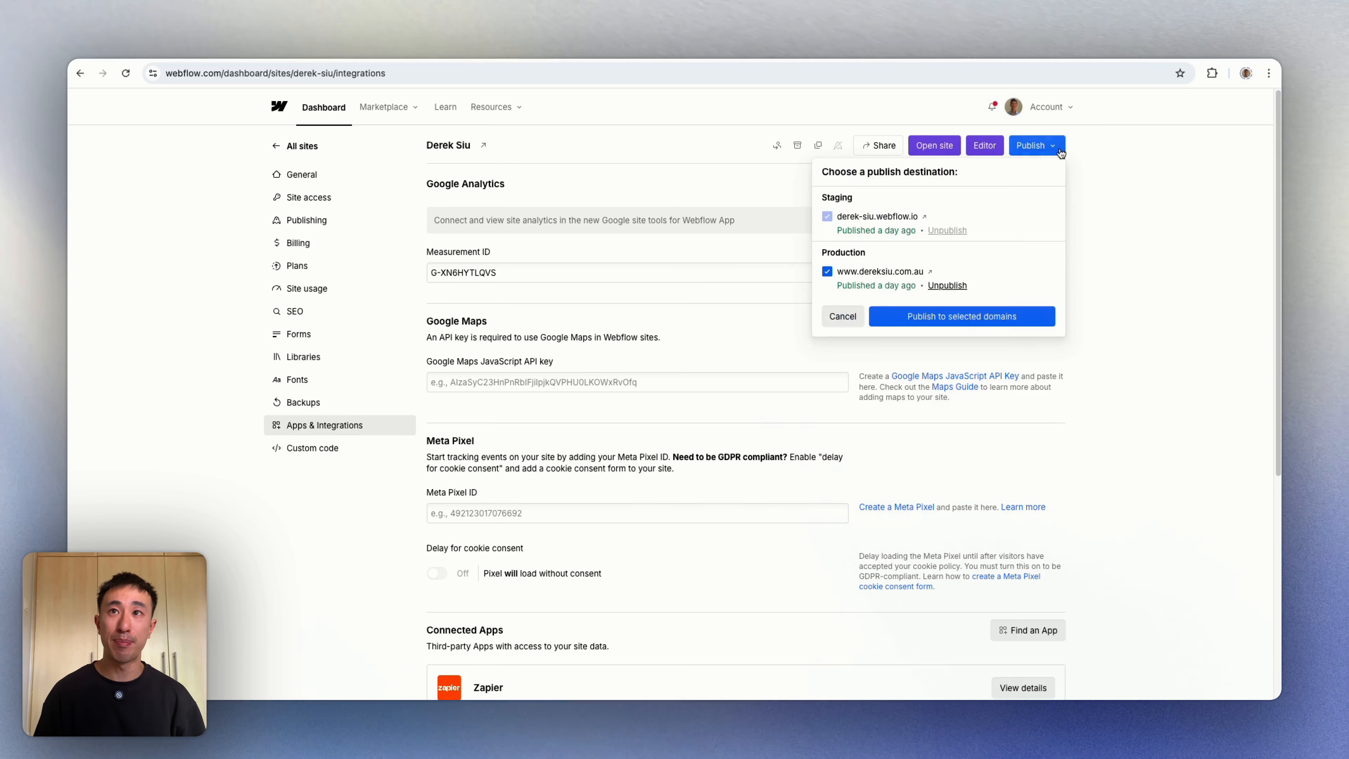
{"action": "left_click", "coordinate": [929, 317]}
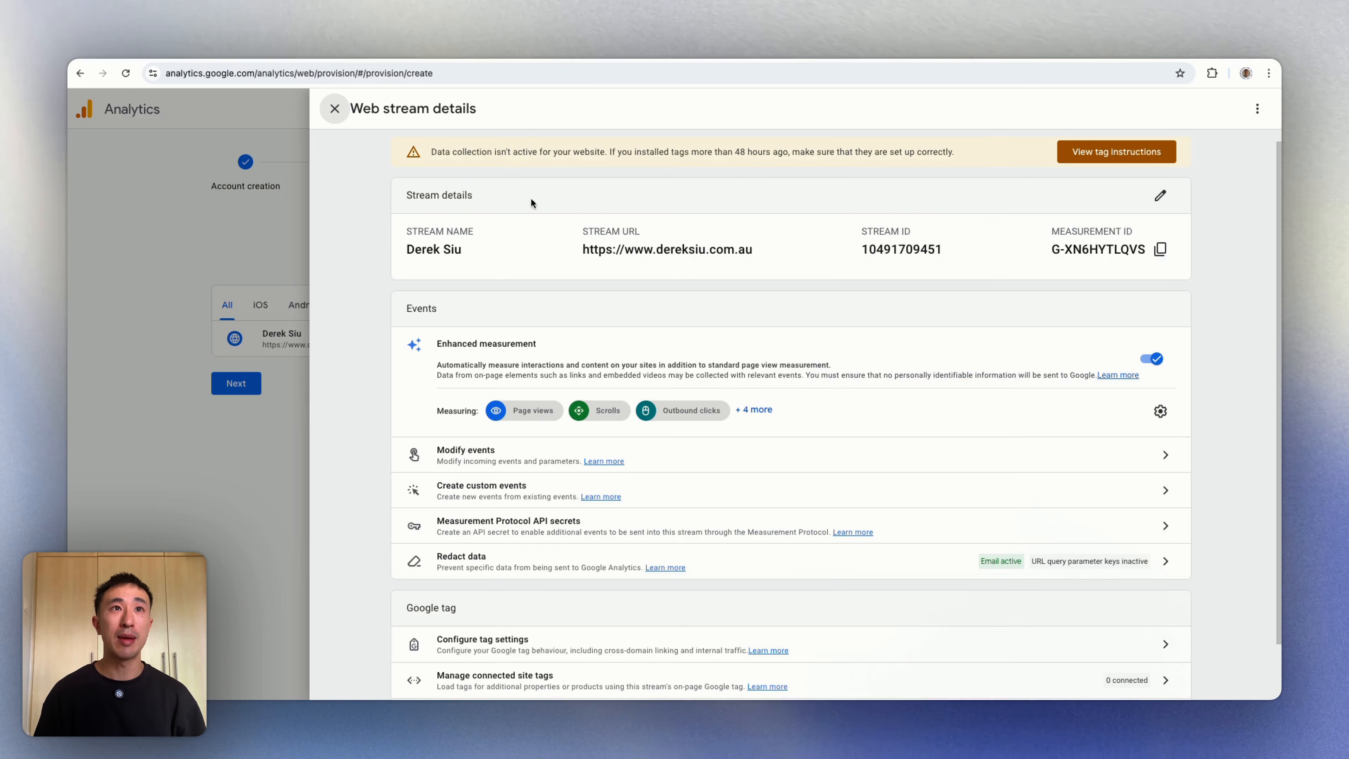
Step: Close the web stream details, noting the 48-hour data delay, and return to Home
{"action": "left_click", "coordinate": [335, 109]}
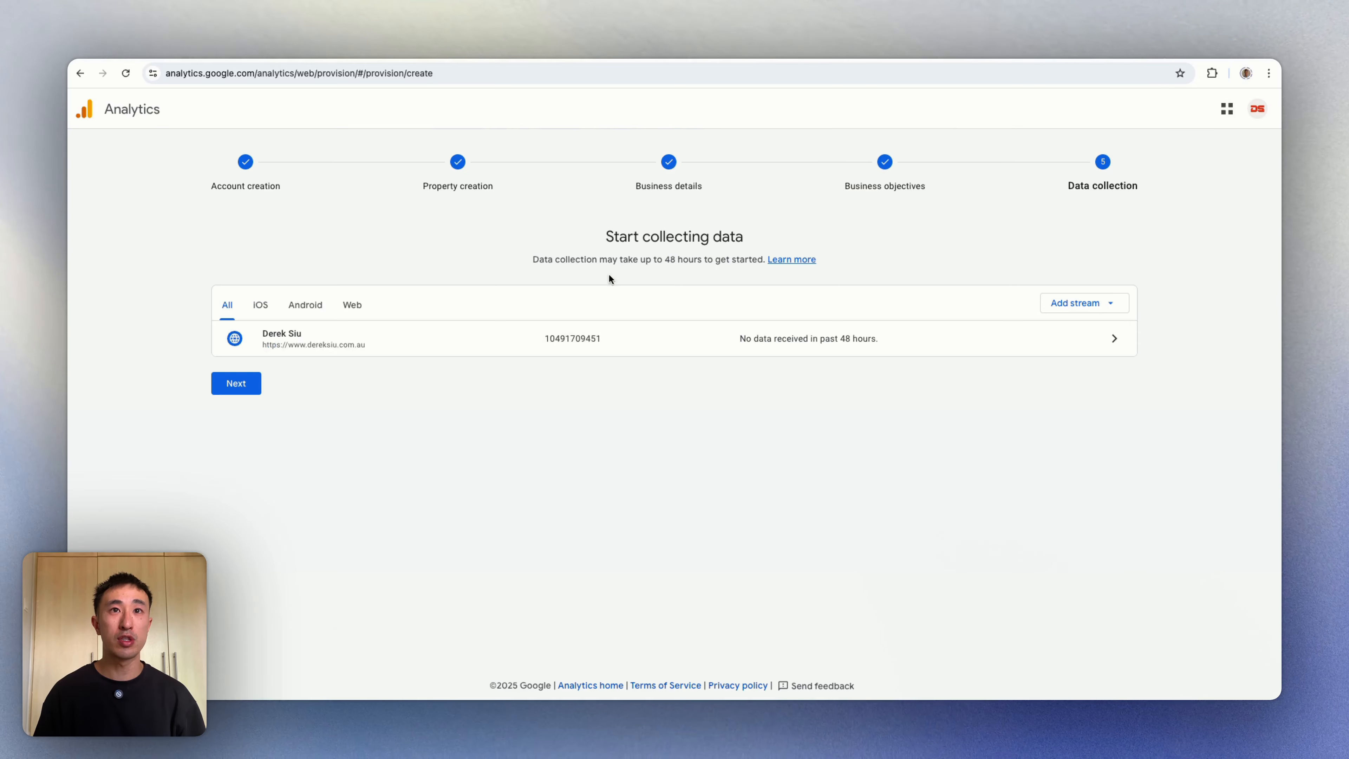
{"action": "left_click_drag", "start_coordinate": [668, 260], "coordinate": [872, 265]}
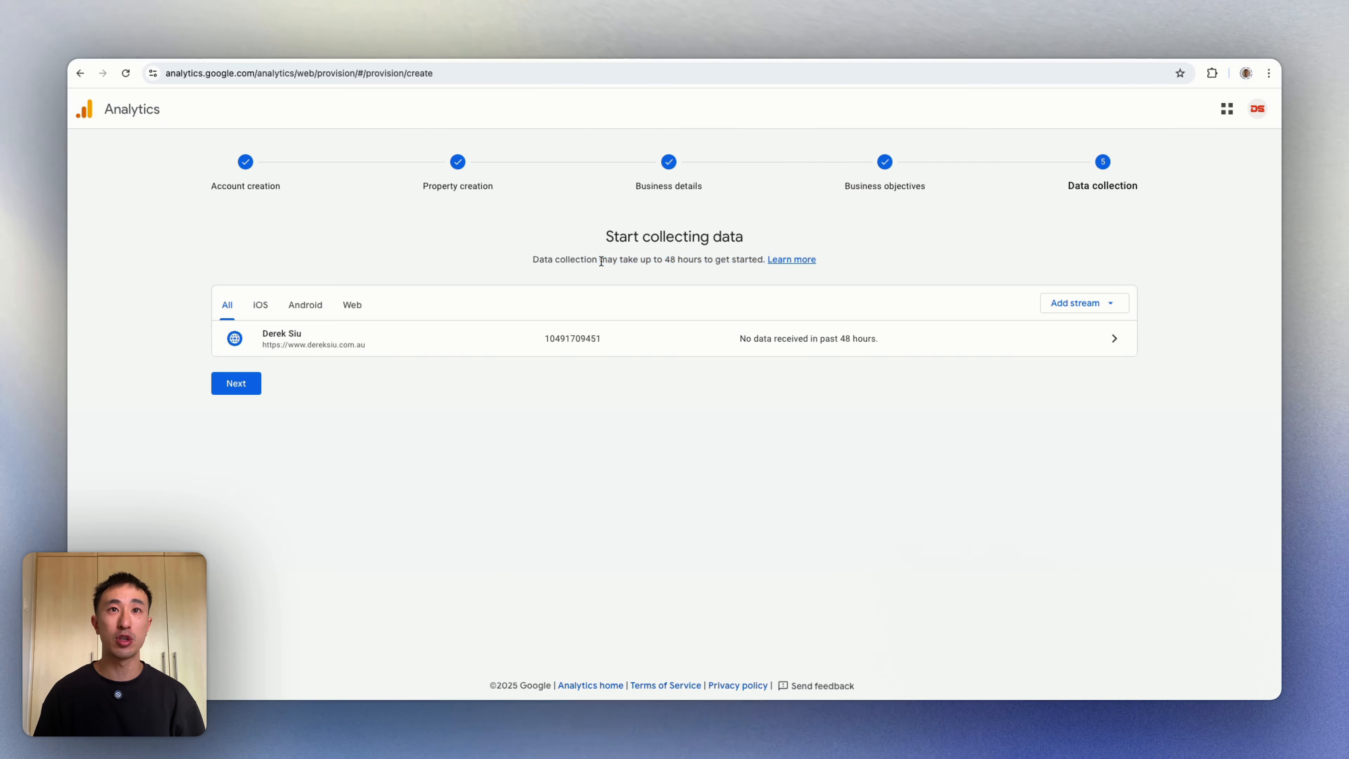
{"action": "left_click_drag", "start_coordinate": [599, 259], "coordinate": [806, 260]}
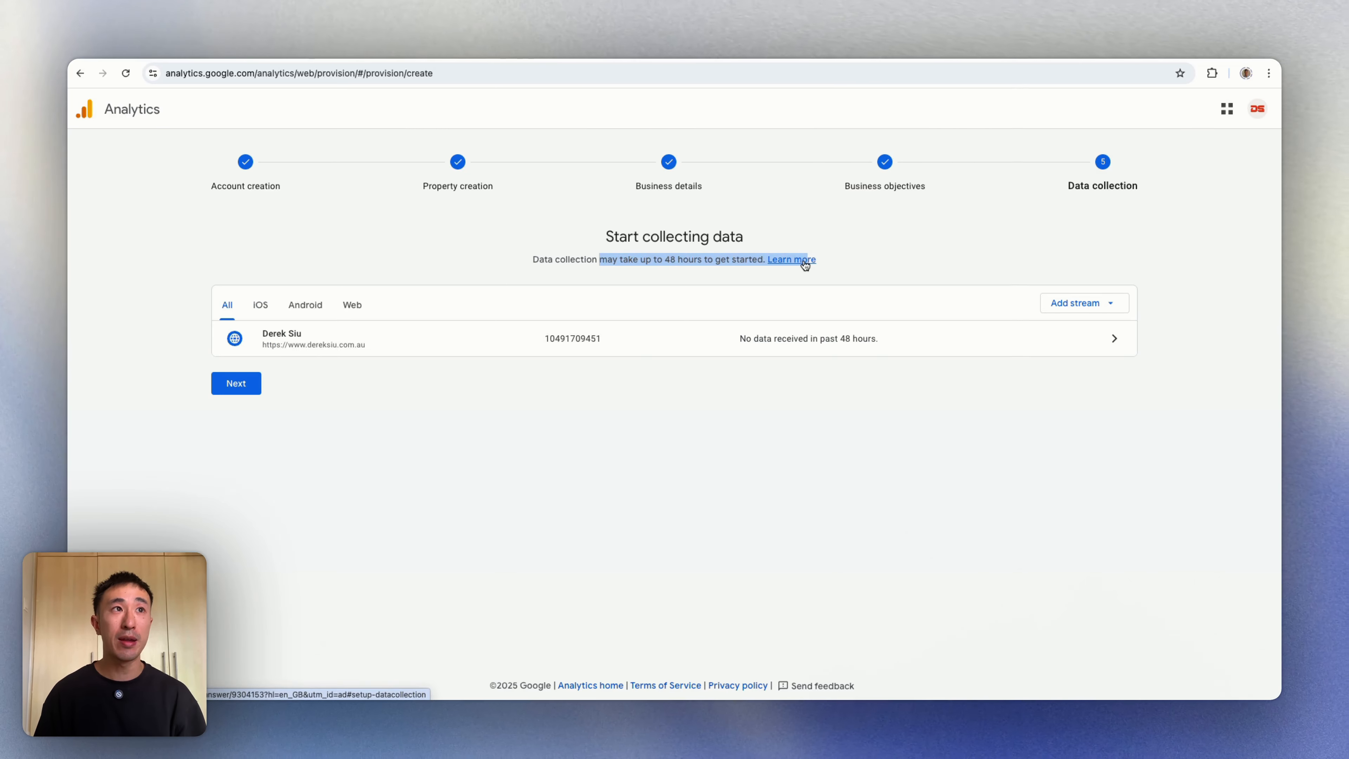
{"action": "left_click", "coordinate": [142, 112]}
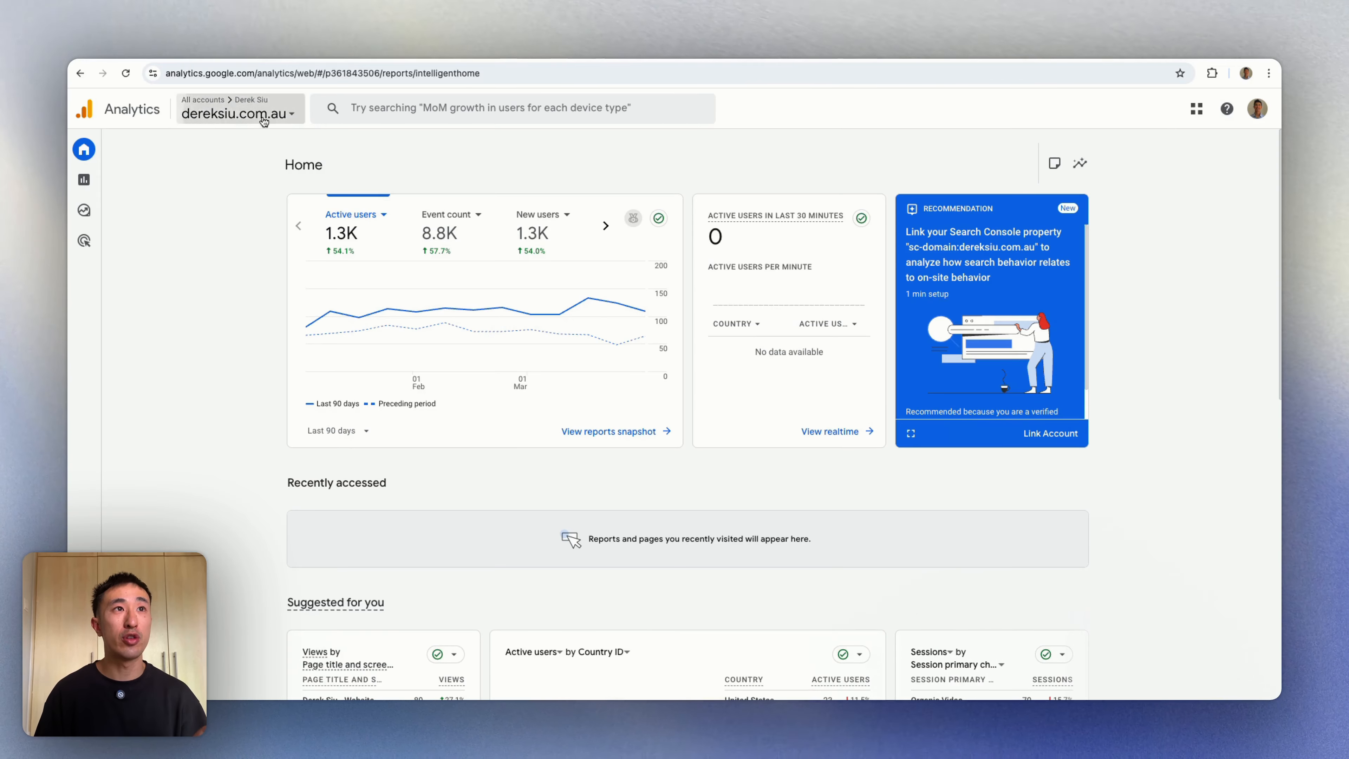
Step: Check the account and property picker, then go to the website property's Reports section
{"action": "left_click", "coordinate": [264, 118]}
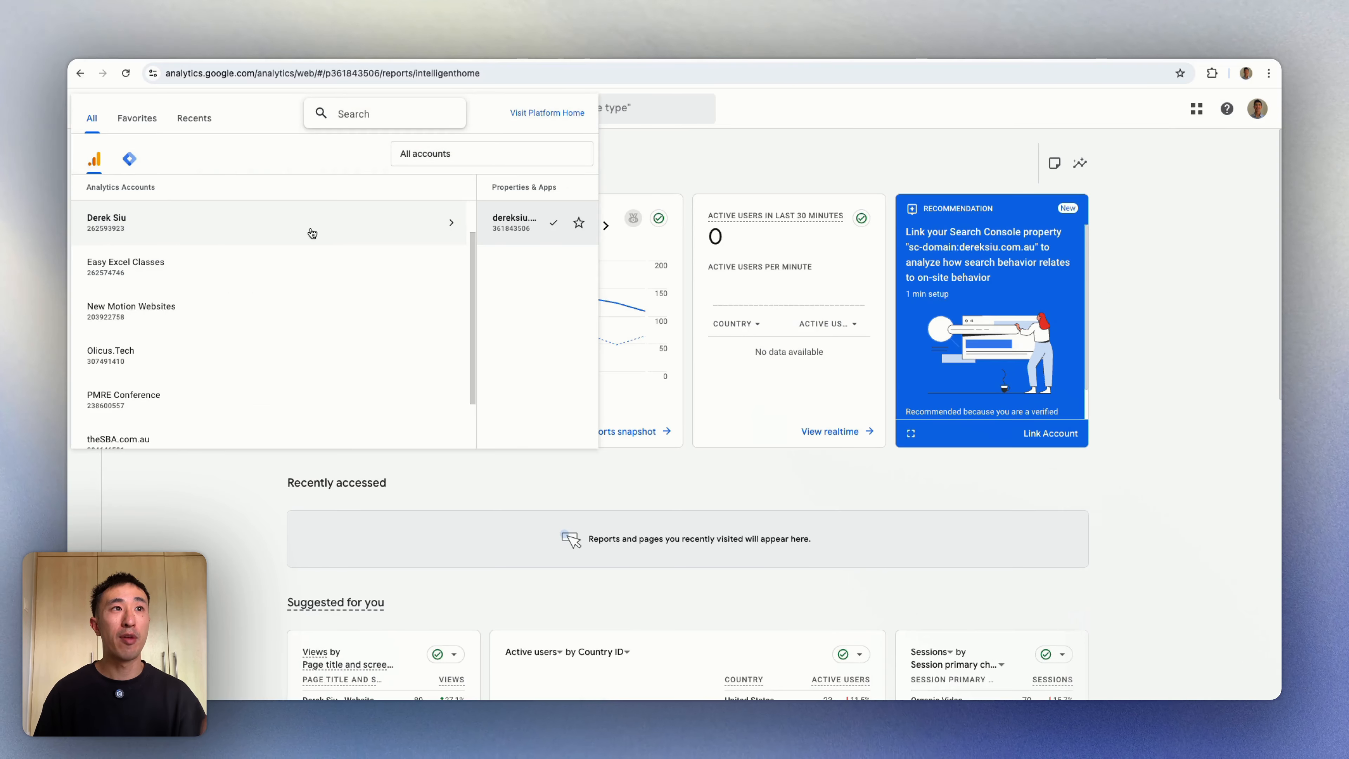
{"action": "left_click", "coordinate": [759, 163]}
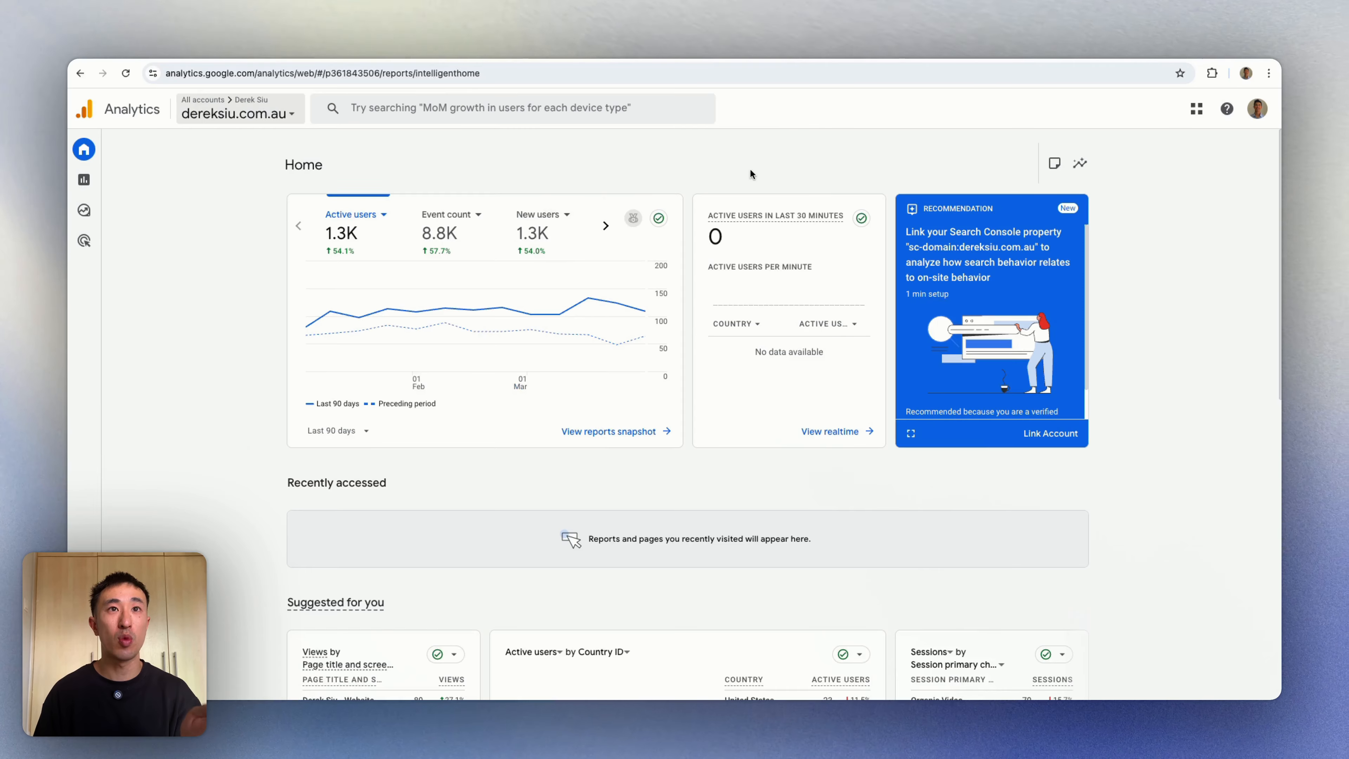
{"action": "scroll", "coordinate": [596, 429], "scroll_direction": "down", "scroll_amount": 5}
{"action": "scroll", "coordinate": [596, 430], "scroll_direction": "down", "scroll_amount": 5}
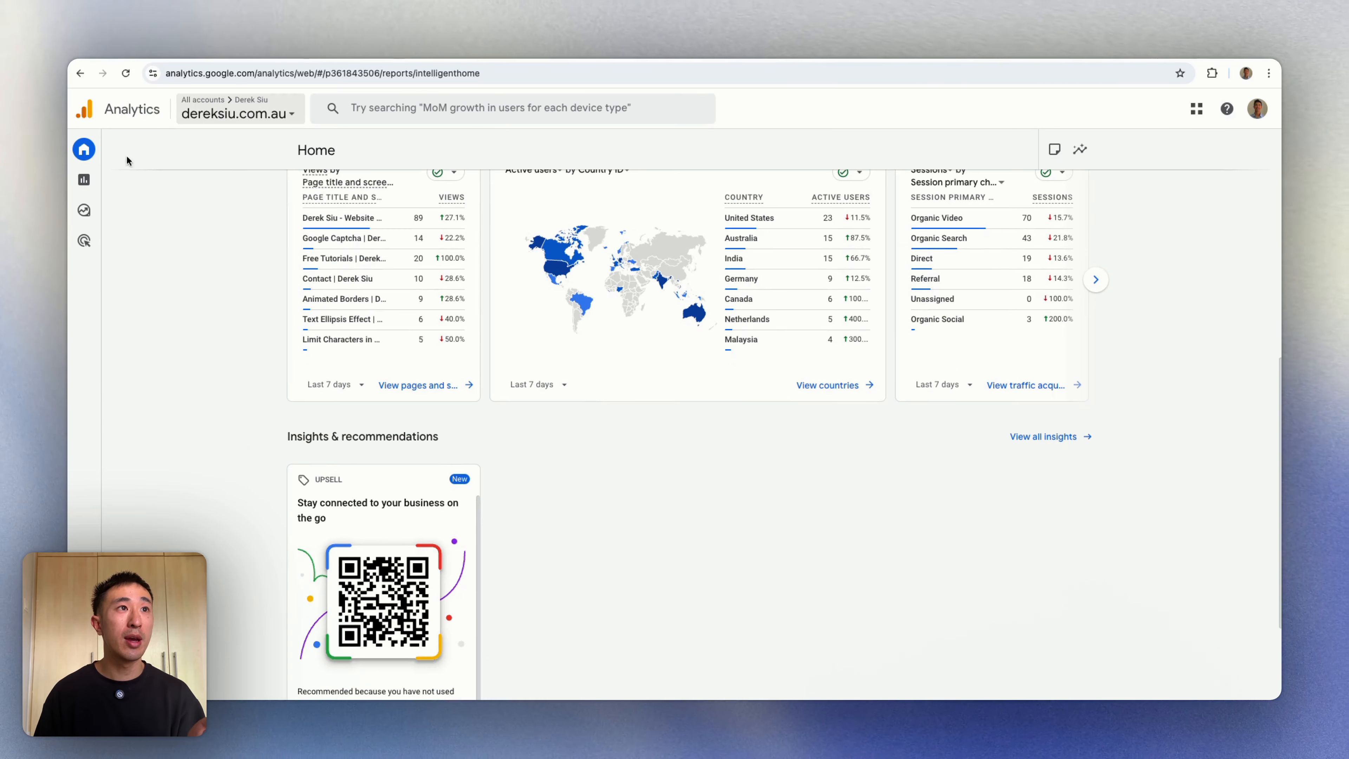
{"action": "left_click", "coordinate": [111, 181]}
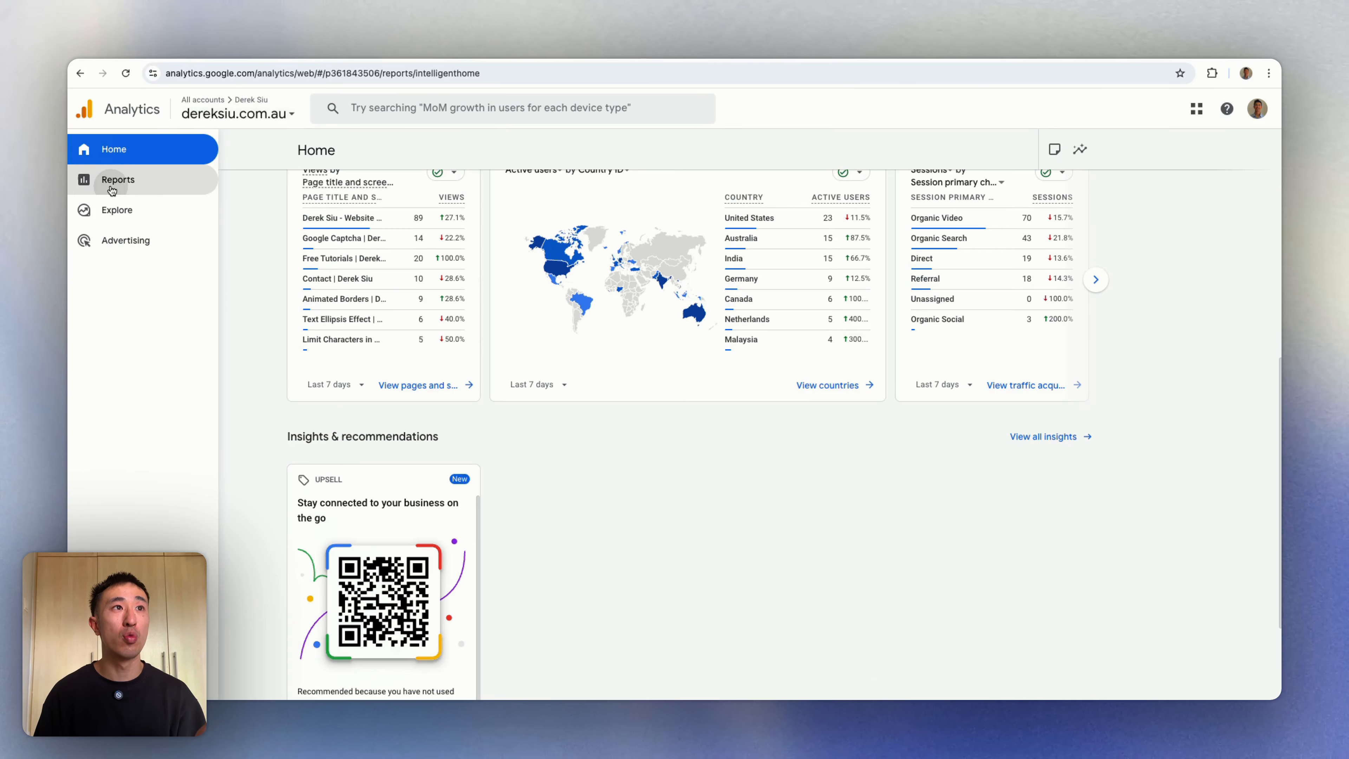
Step: Open Realtime overview and confirm 2 page views, 2 session_start and 1 first_visit events
{"action": "left_click", "coordinate": [168, 194]}
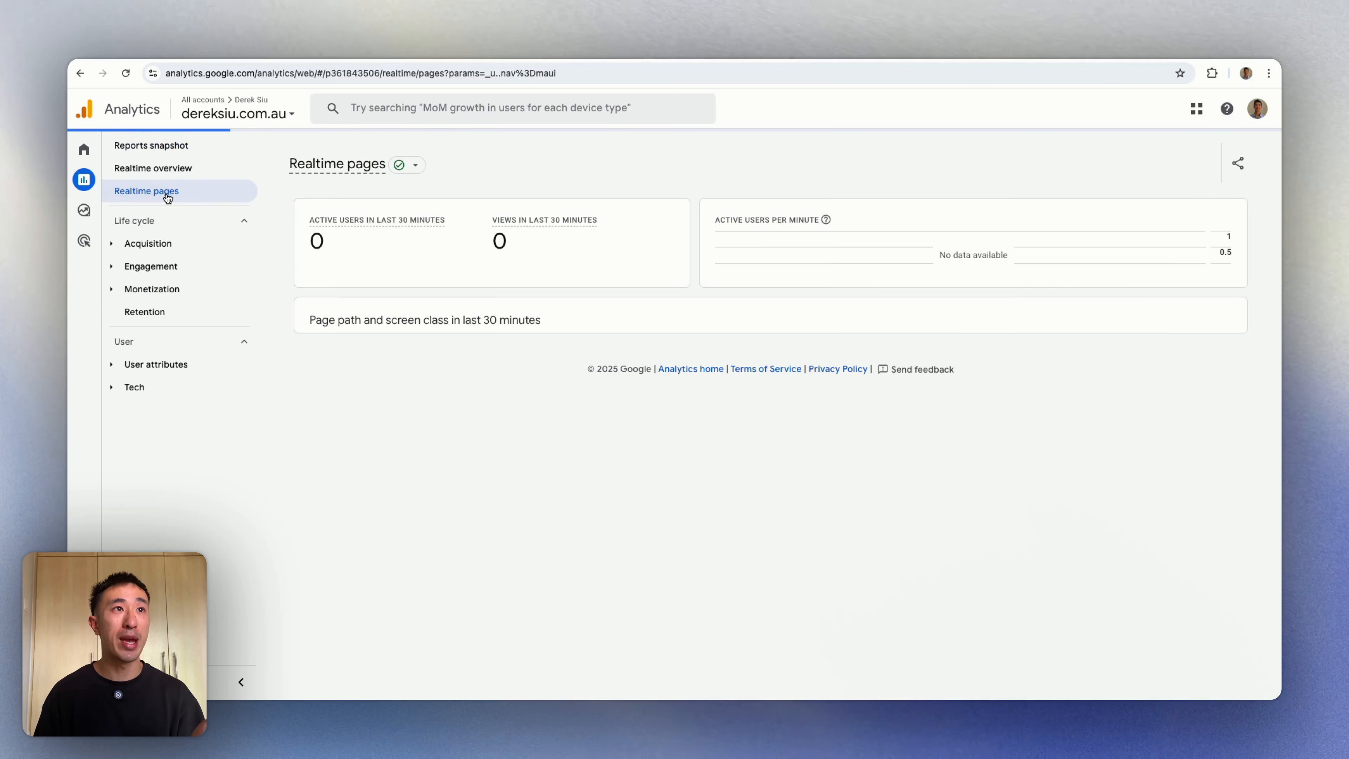
{"action": "left_click", "coordinate": [169, 175]}
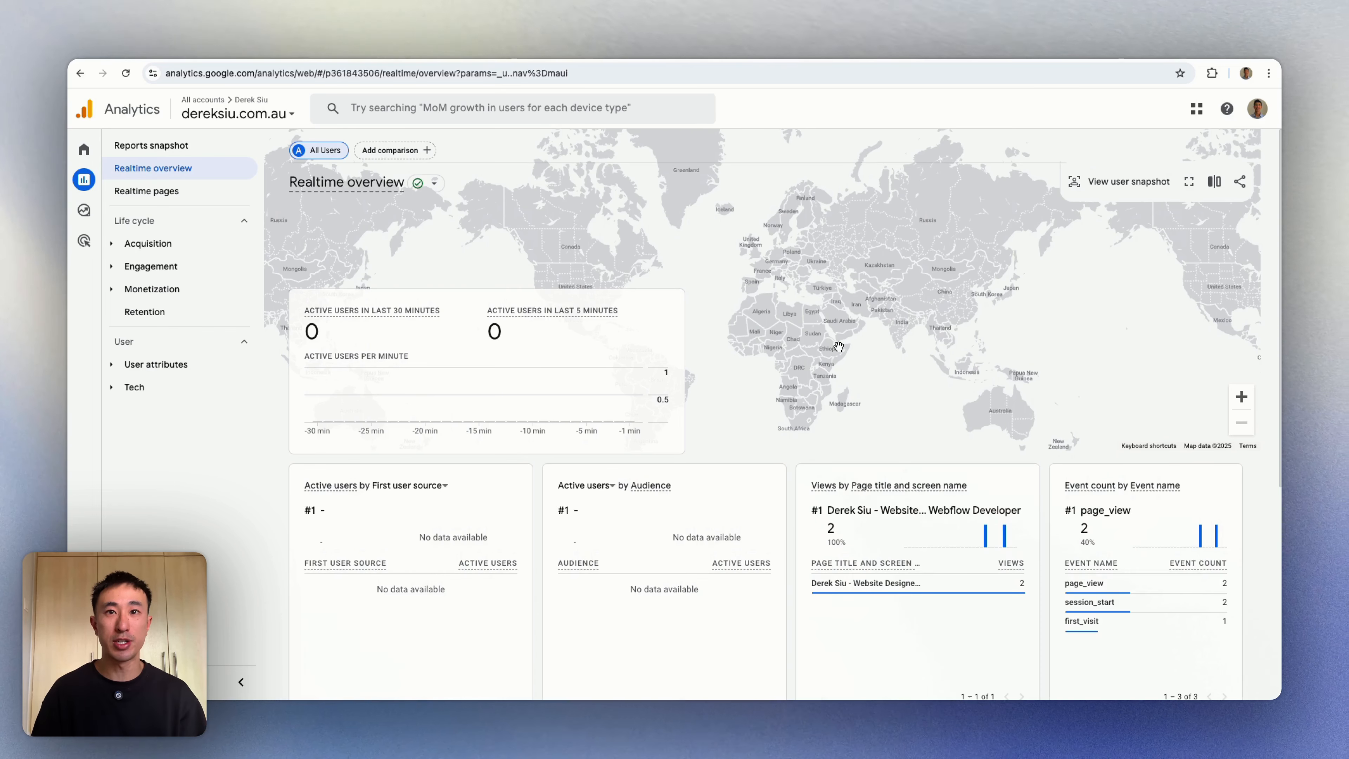
{"action": "scroll", "coordinate": [1008, 394], "scroll_direction": "down", "scroll_amount": 3}
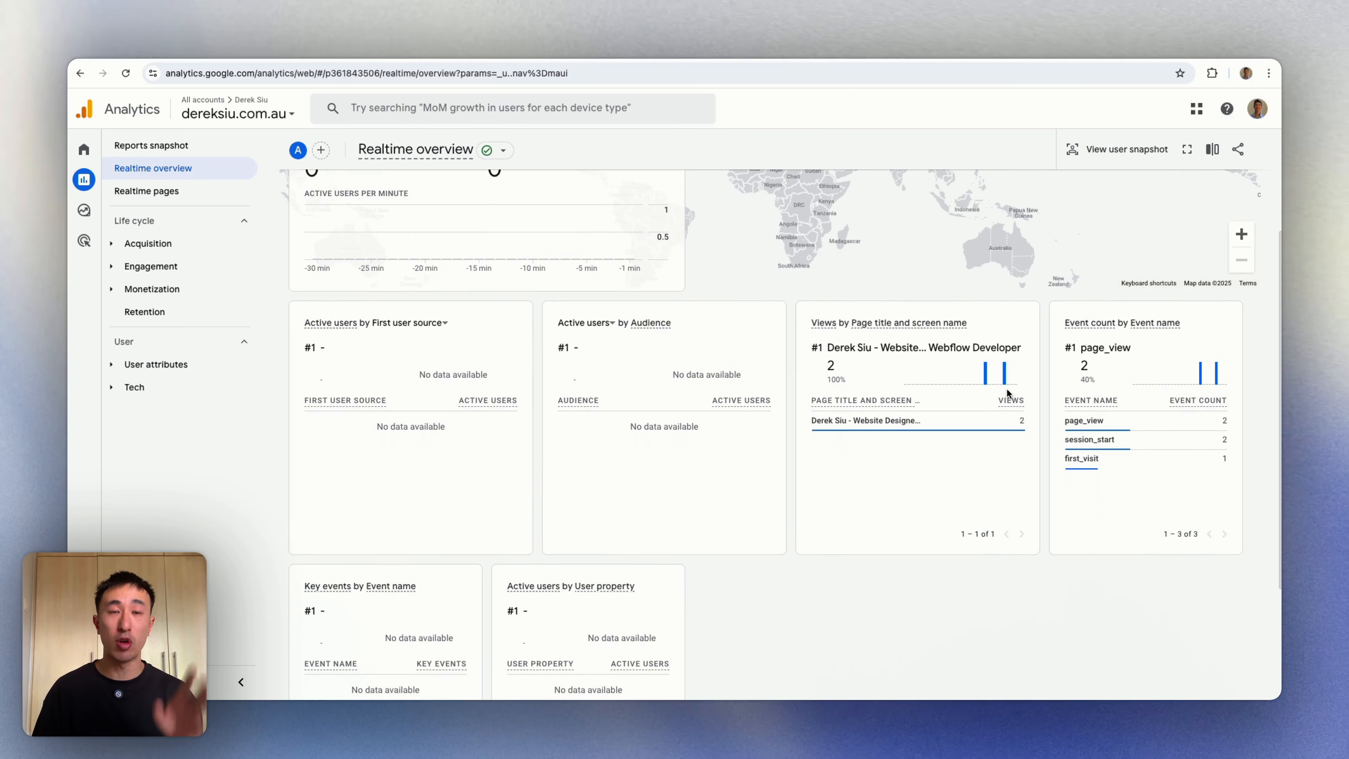
{"action": "scroll", "coordinate": [1007, 393], "scroll_direction": "down", "scroll_amount": 2}
{"action": "scroll", "coordinate": [1008, 391], "scroll_direction": "up", "scroll_amount": 5}
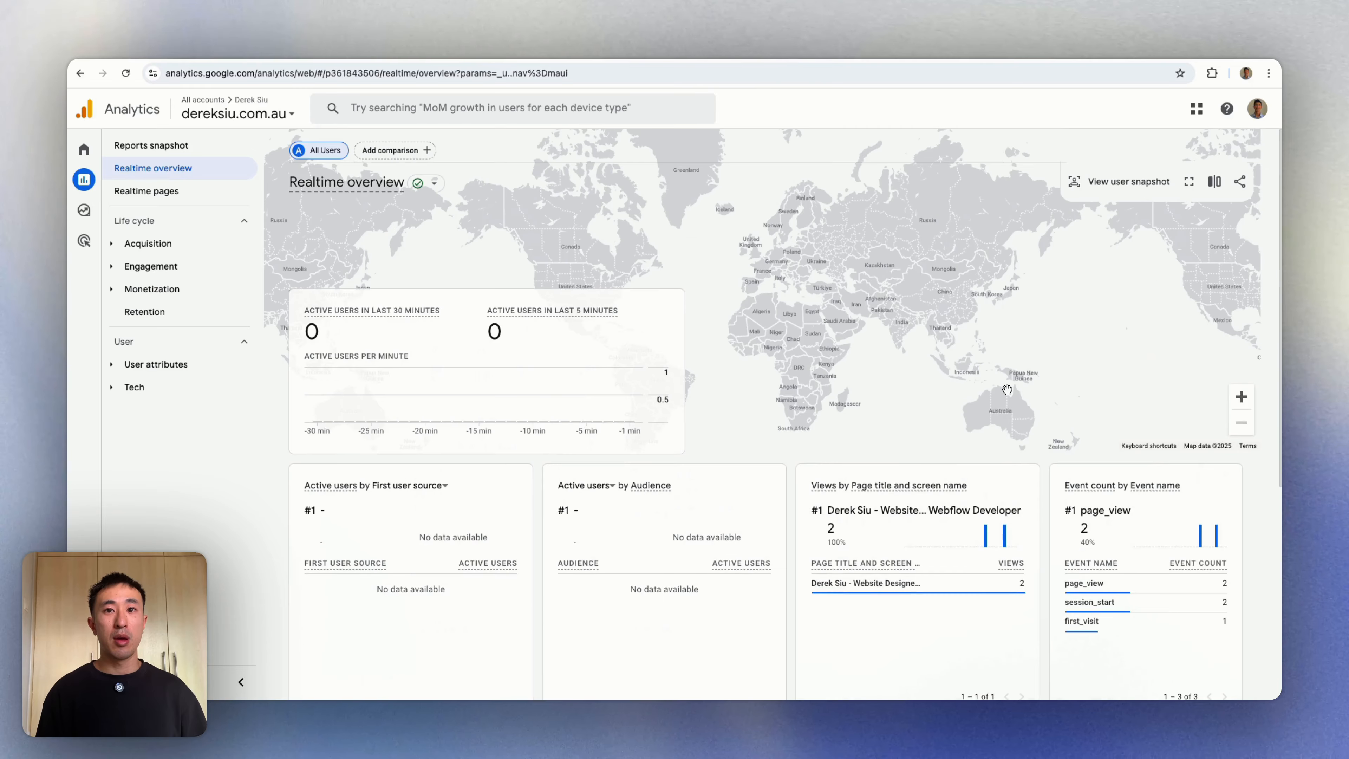